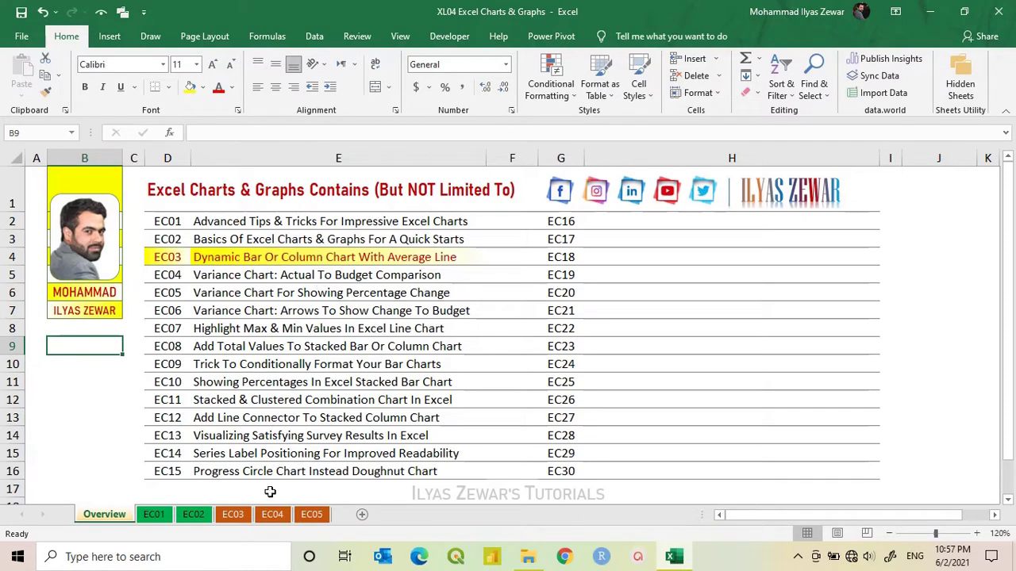
# On sheet EC03, copy the Continent column D7:D13 to K7.
pyautogui.click(233, 514)
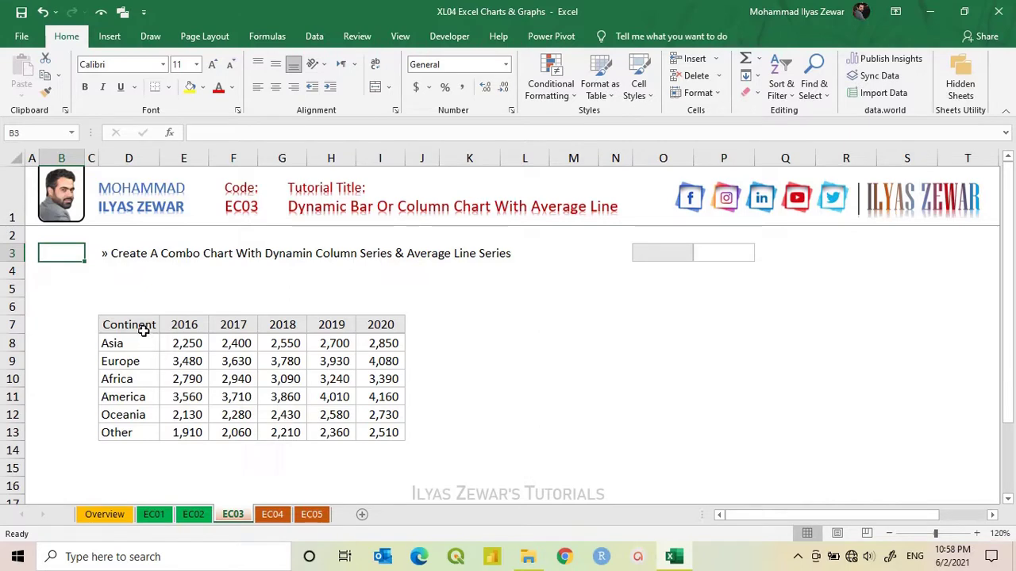
pyautogui.moveTo(142, 330); pyautogui.dragTo(143, 424)
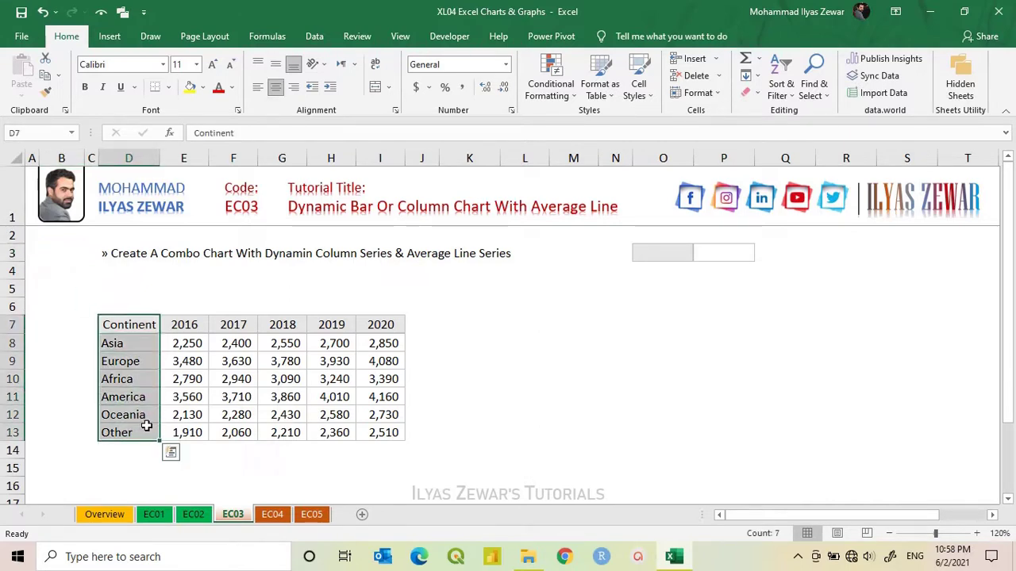
pyautogui.hotkey('ctrl', 'c')
pyautogui.click(470, 323)
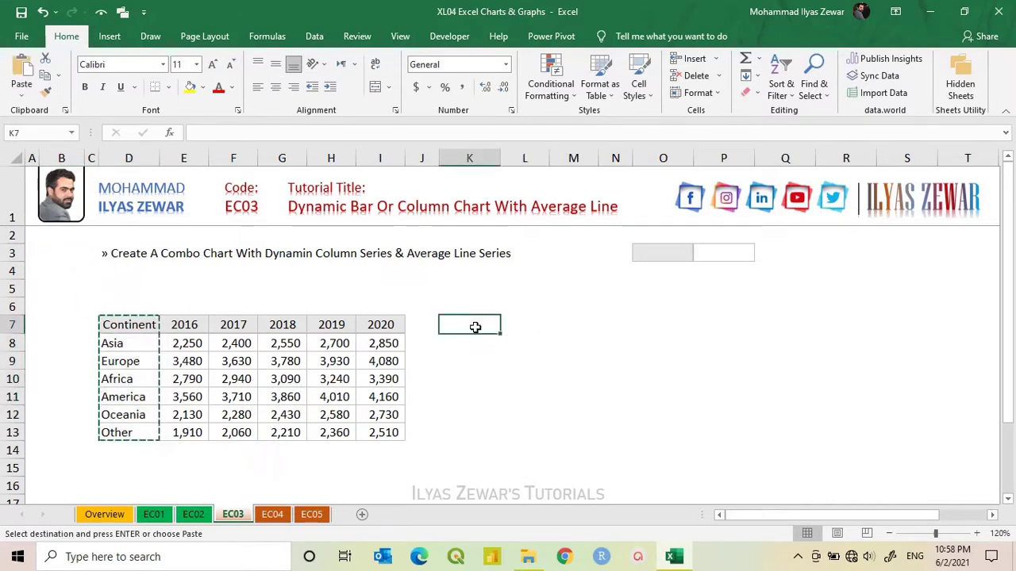
pyautogui.hotkey('ctrl', 'v')
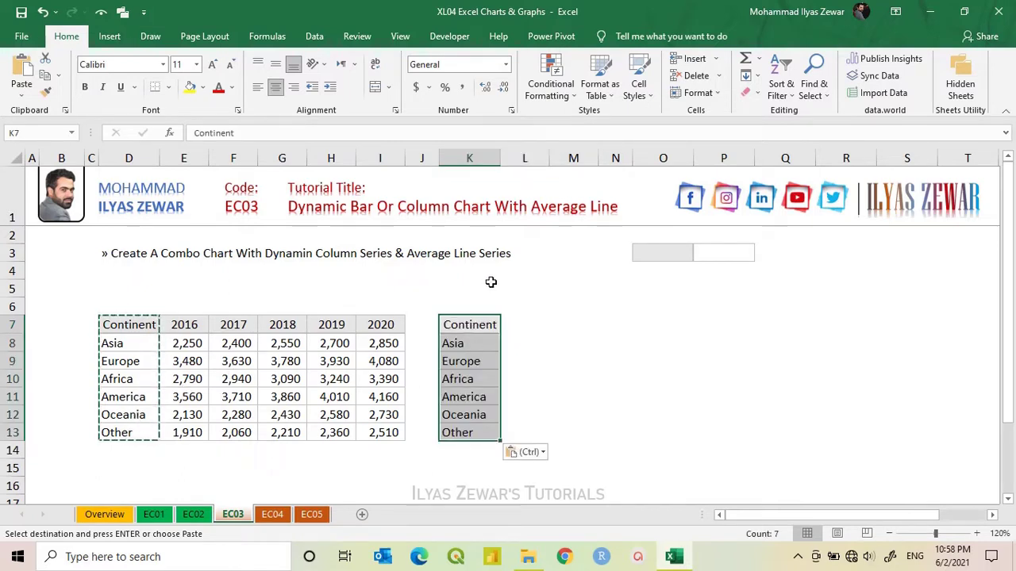
# Sort the copied continent names in K8:K13 from A to Z.
pyautogui.click(469, 379)
pyautogui.rightClick(469, 379)
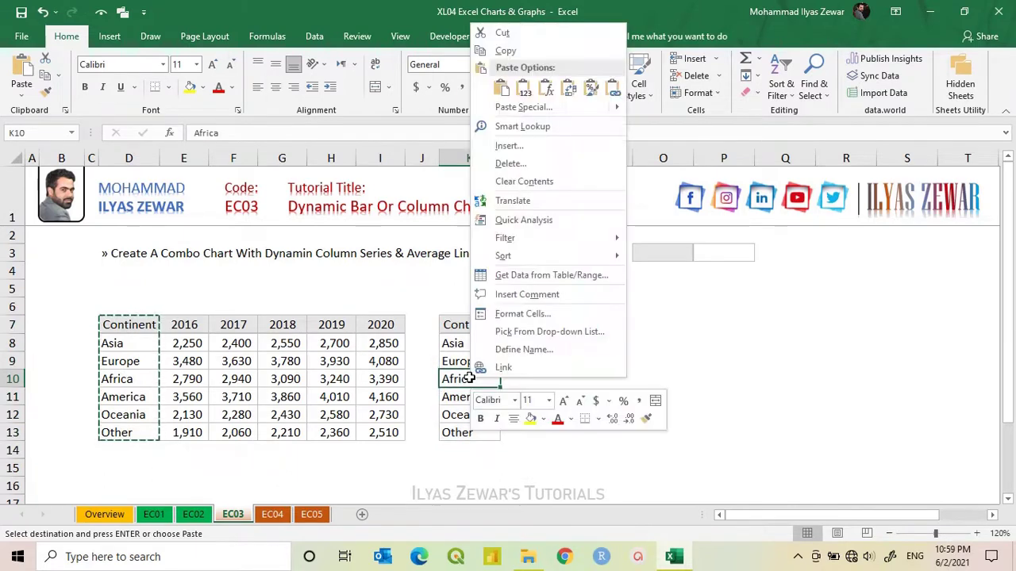
pyautogui.moveTo(569, 255)
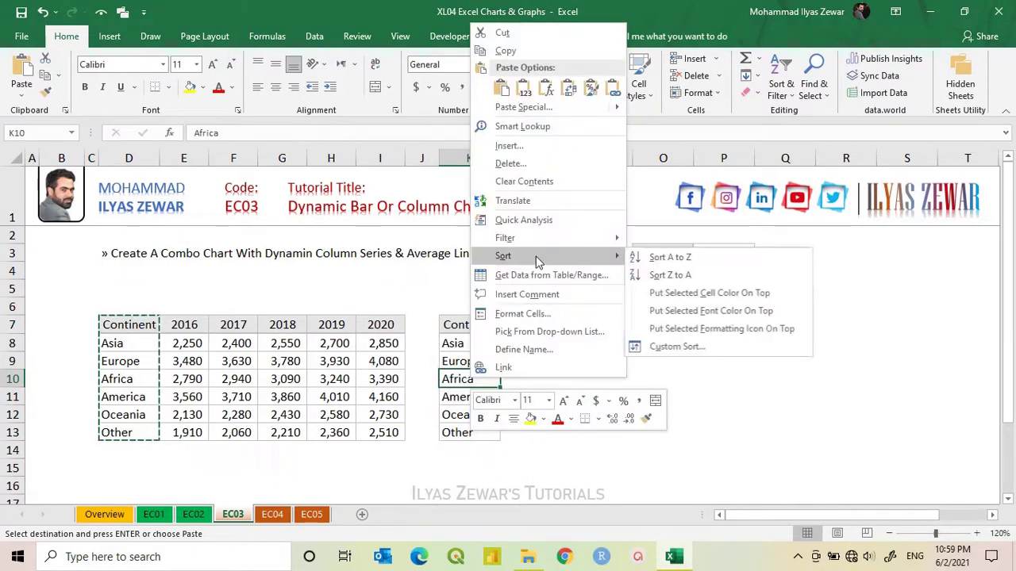
pyautogui.click(670, 257)
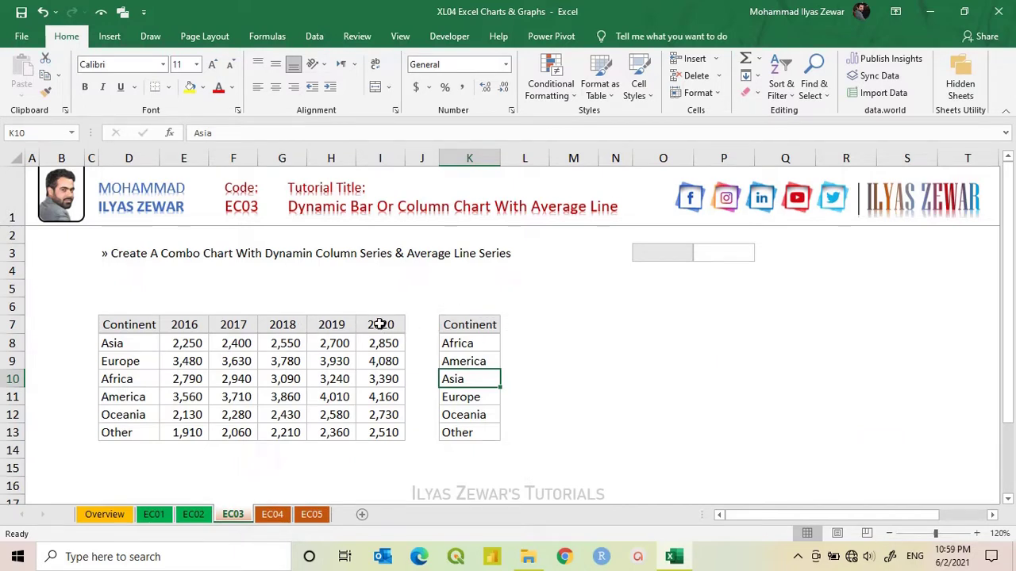
# Copy the 2020 column I7:I13 to L7 and clear the pasted values in L8:L13, keeping the header.
pyautogui.moveTo(380, 324); pyautogui.dragTo(384, 433)
pyautogui.hotkey('ctrl', 'c')
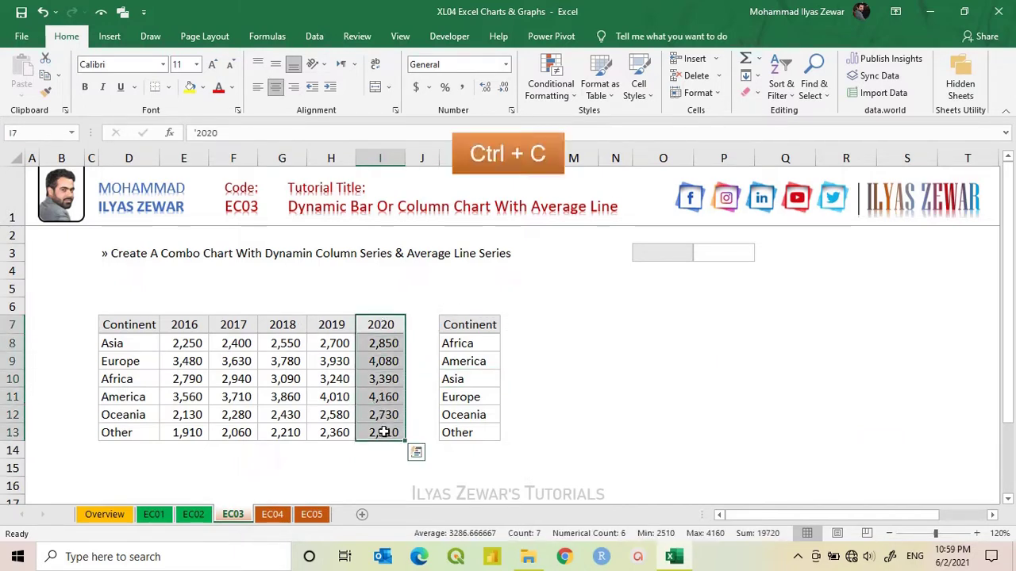
pyautogui.click(526, 325)
pyautogui.hotkey('ctrl', 'v')
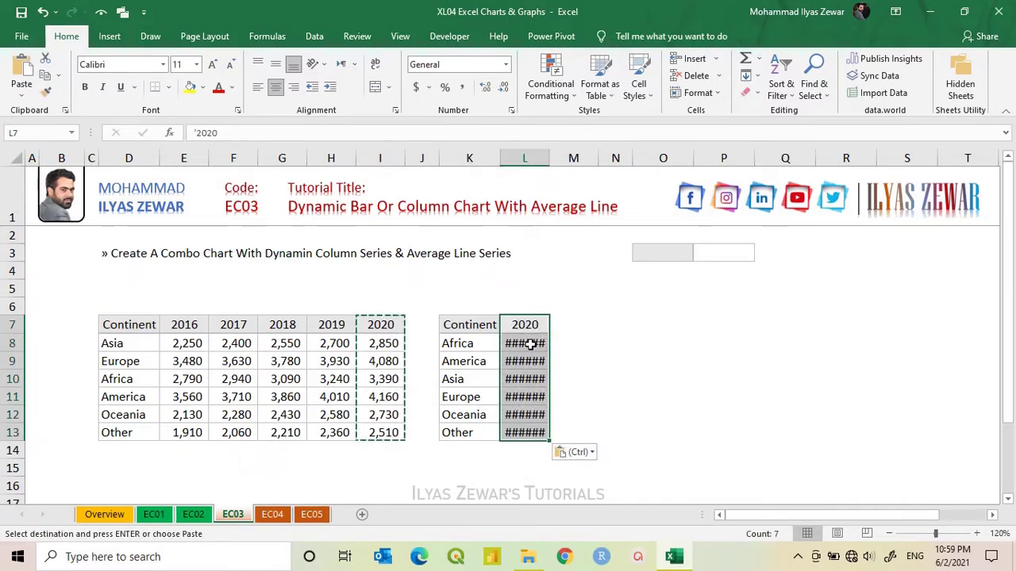
pyautogui.moveTo(530, 342); pyautogui.dragTo(533, 431)
pyautogui.press('Delete')
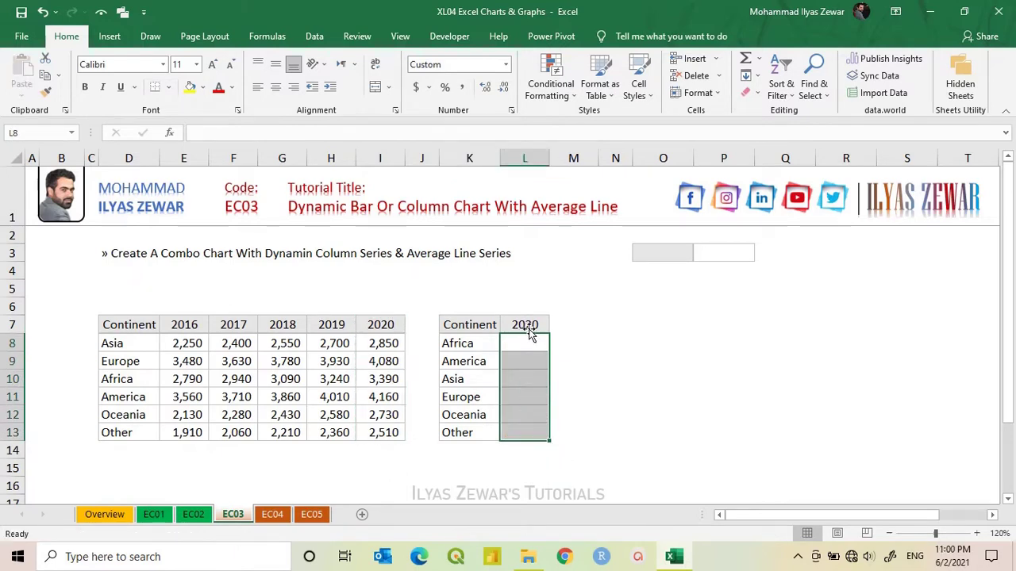
# Enter the label Year in cell O3.
pyautogui.click(664, 255)
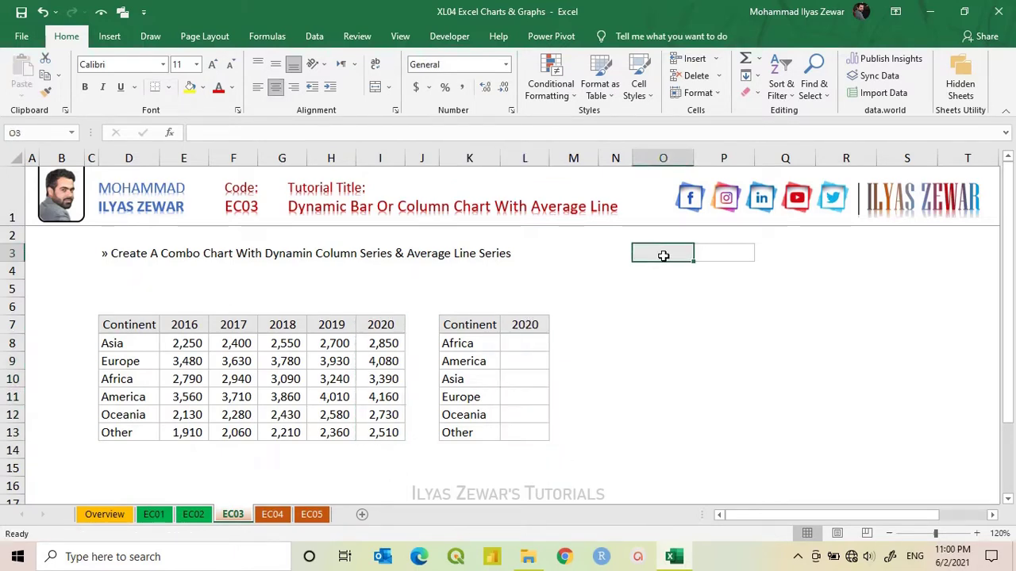
pyautogui.write('Year')
pyautogui.press('Return')
# Add a List data validation to cell P3 with source =$E$7:$I$7 and check the year choices it offers.
pyautogui.click(720, 251)
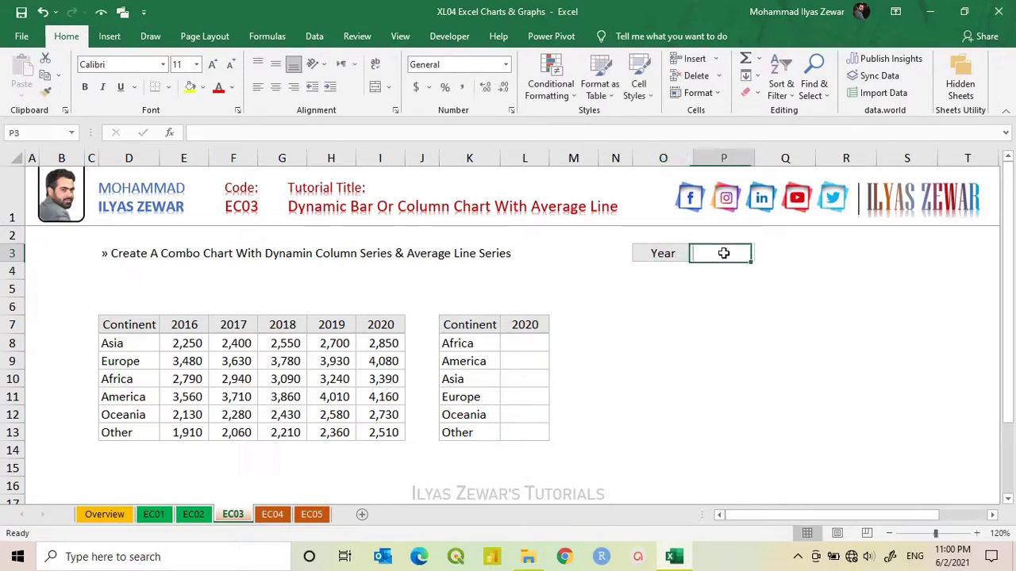
pyautogui.click(315, 36)
pyautogui.click(611, 94)
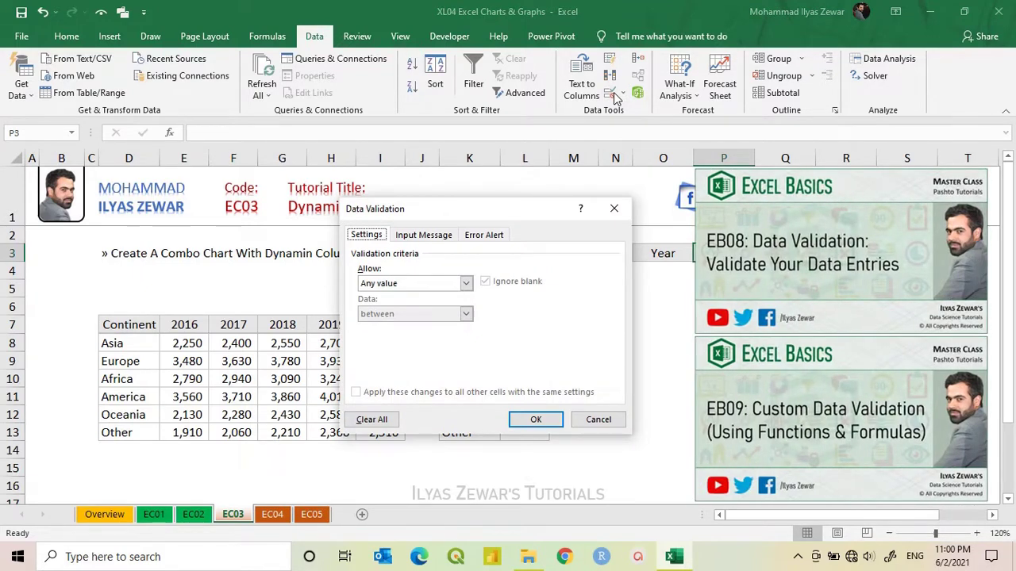
pyautogui.click(425, 283)
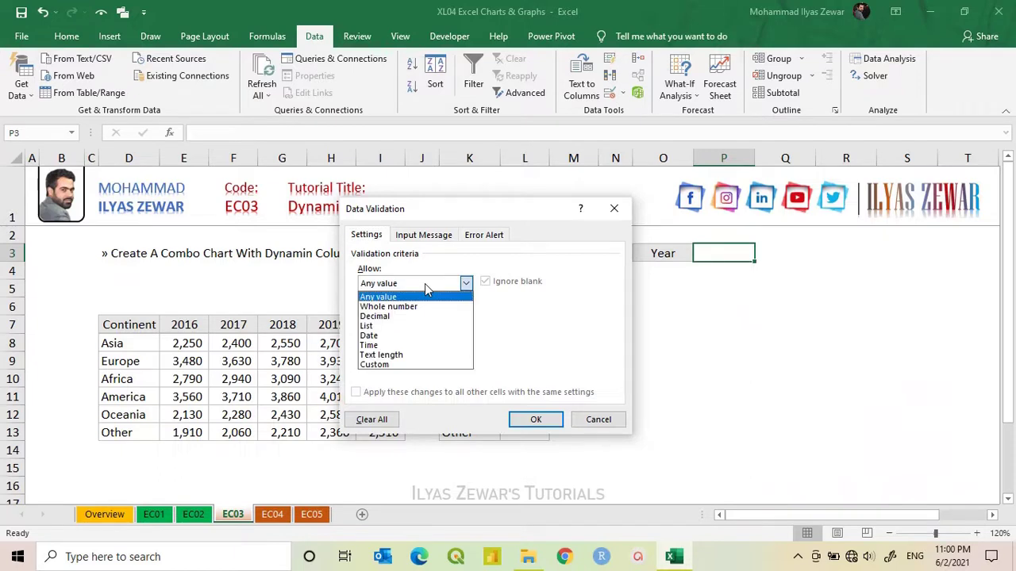
pyautogui.click(416, 326)
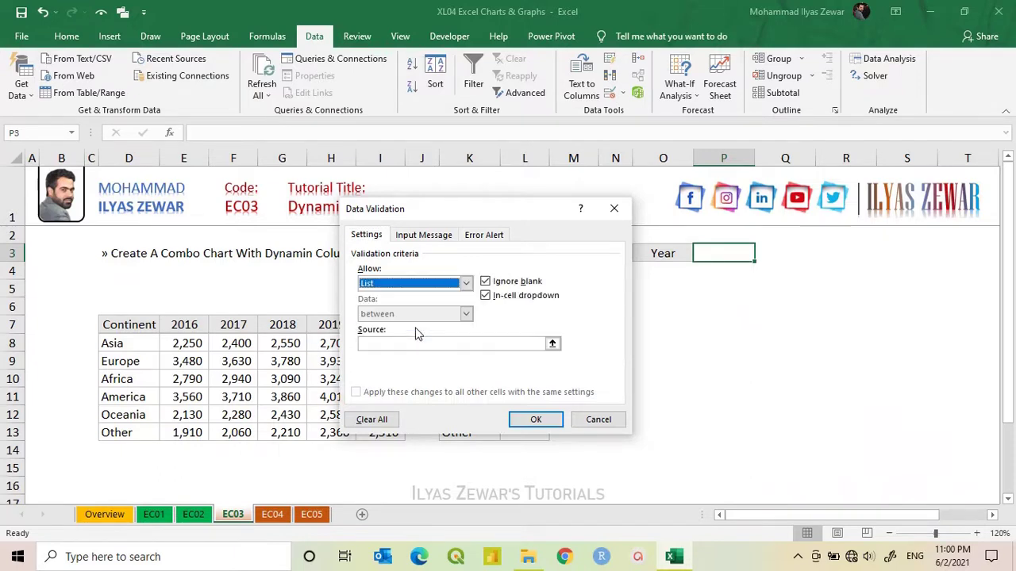
pyautogui.click(552, 346)
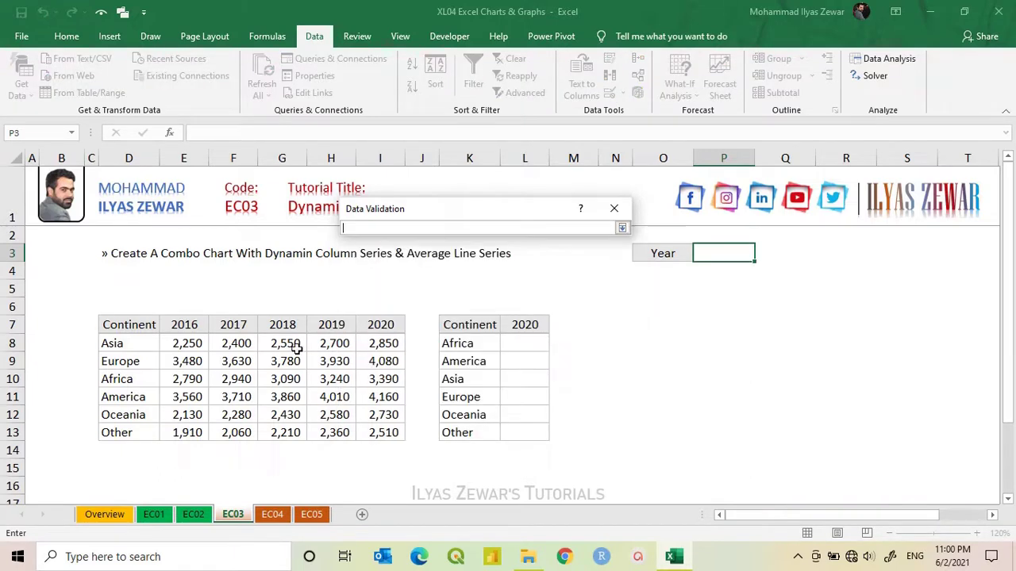
pyautogui.moveTo(178, 325); pyautogui.dragTo(380, 325)
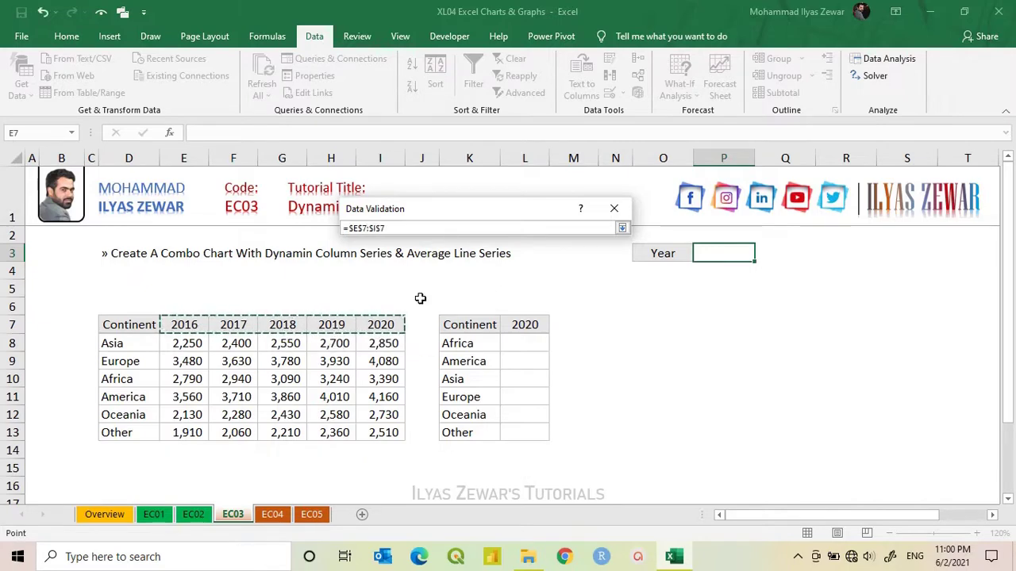
pyautogui.click(622, 228)
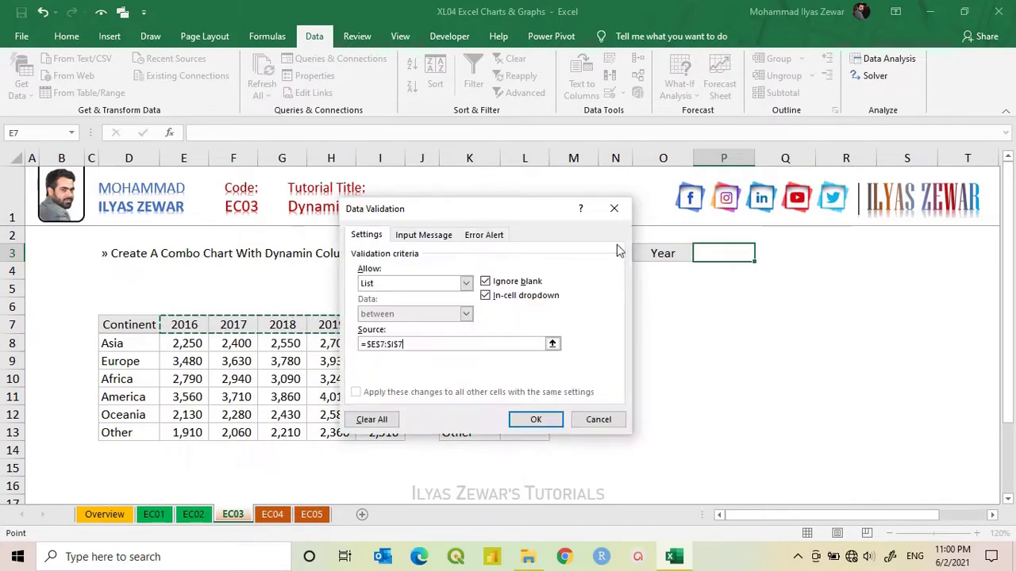
pyautogui.click(530, 419)
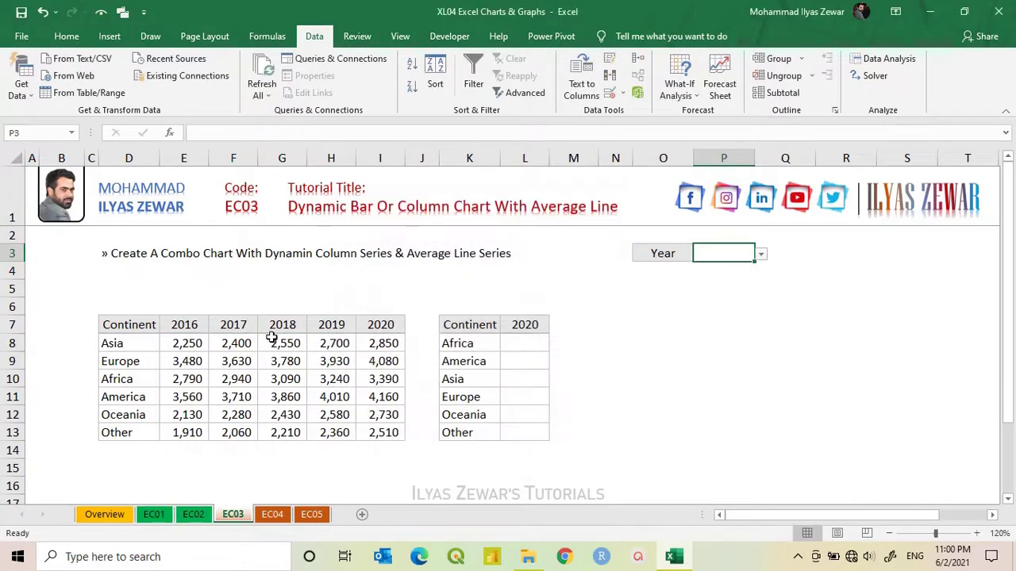
pyautogui.click(761, 257)
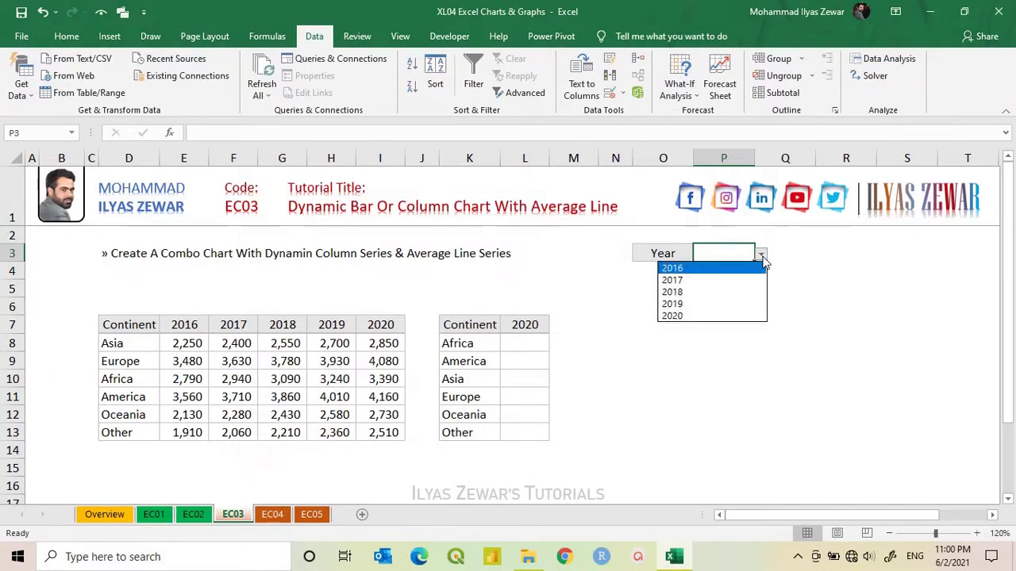
pyautogui.click(761, 254)
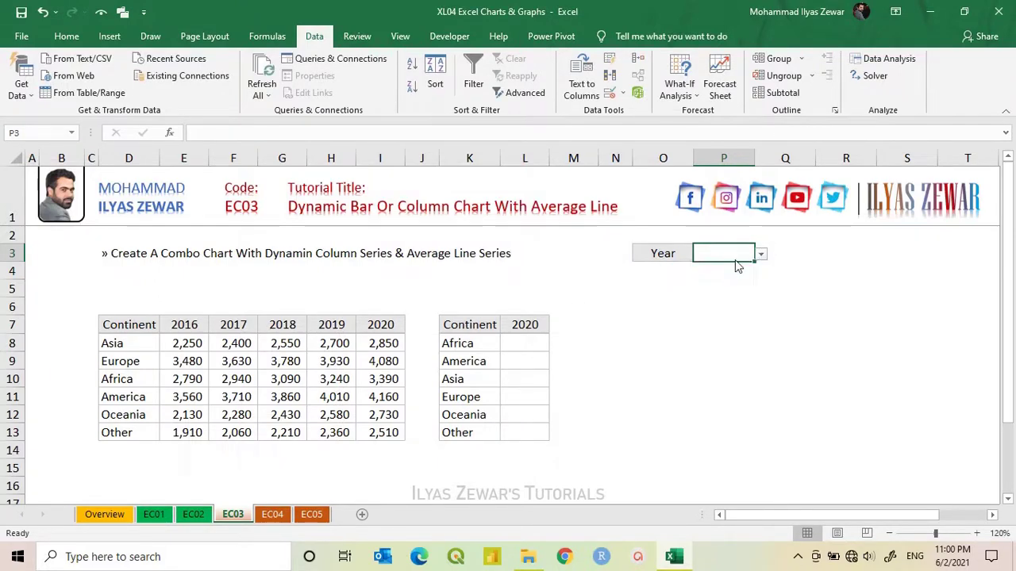
# Link the header cell L7 to the year selector with the formula =P3.
pyautogui.click(529, 324)
pyautogui.write('=')
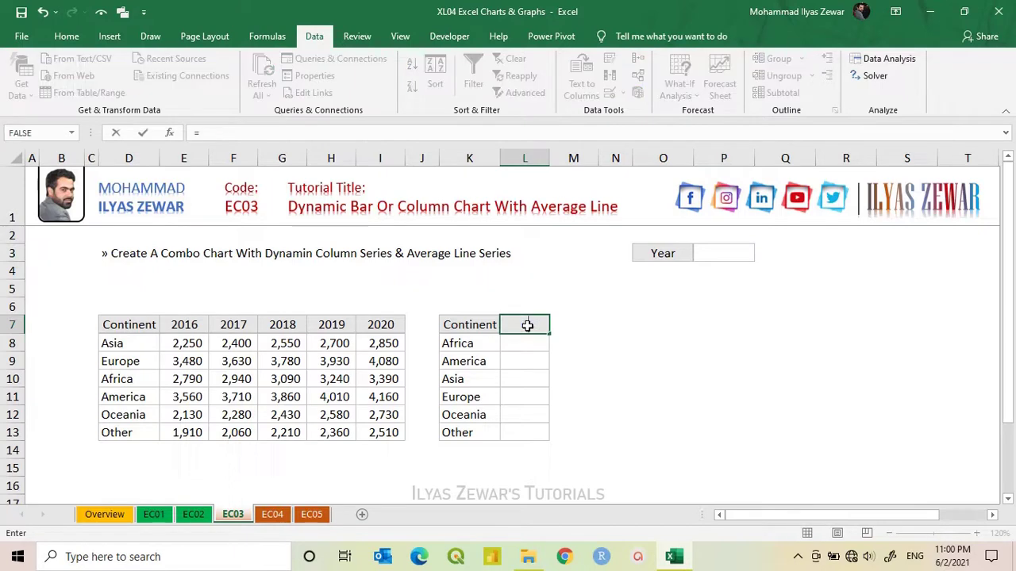
pyautogui.click(718, 254)
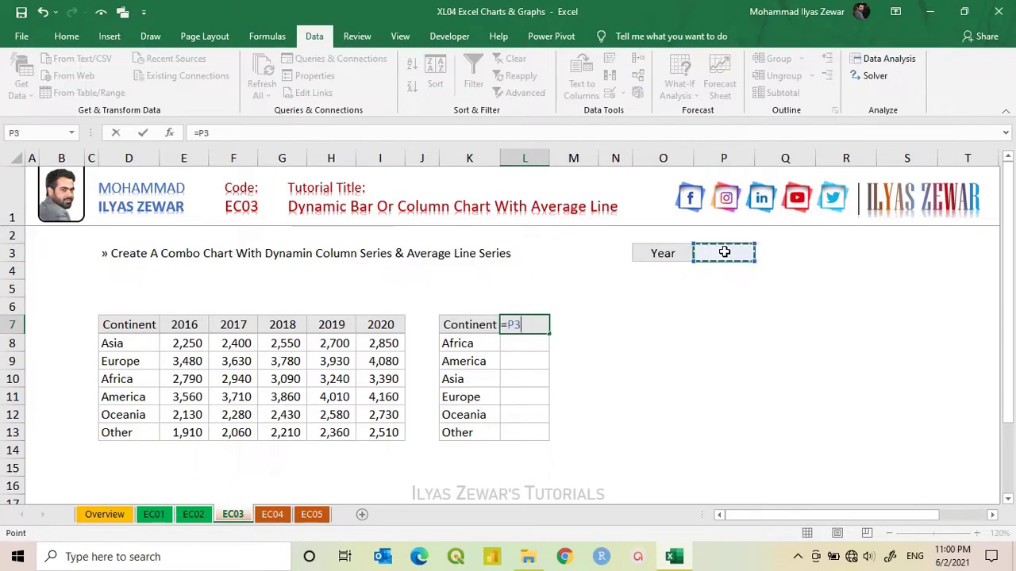
pyautogui.press('Return')
# Test the year selector in P3 with 2018, and set it to 2020.
pyautogui.click(740, 253)
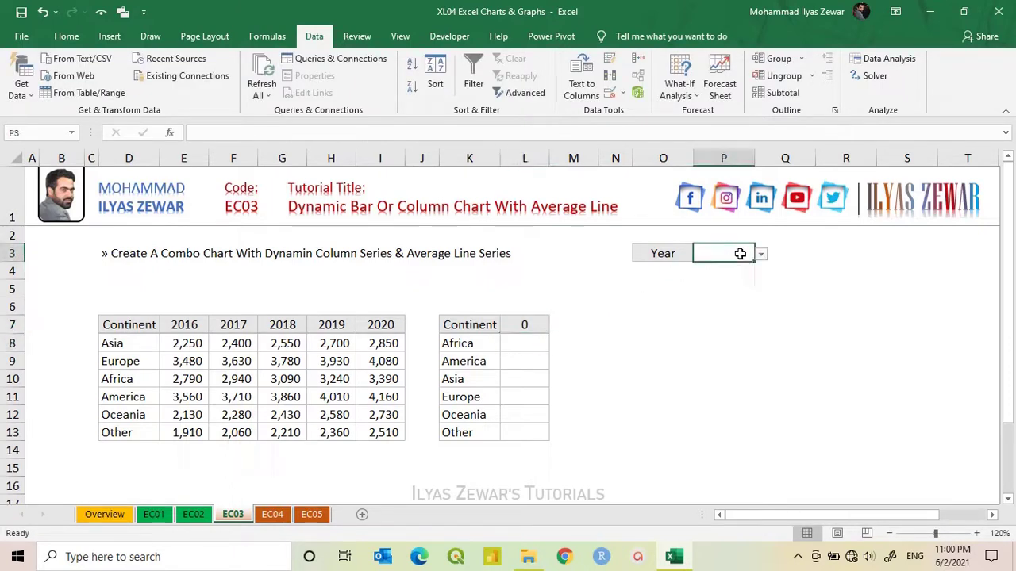
pyautogui.click(761, 256)
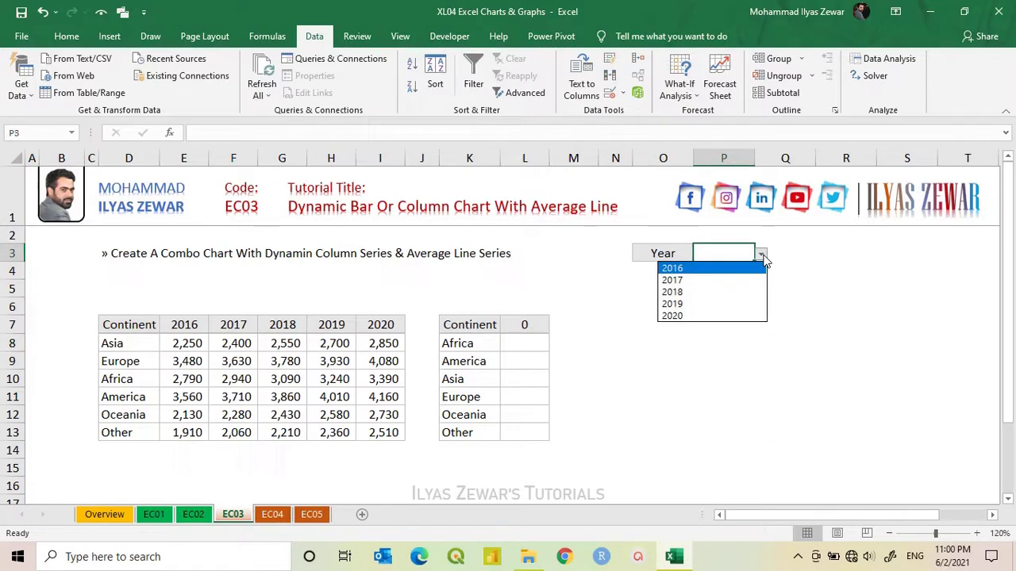
pyautogui.click(725, 293)
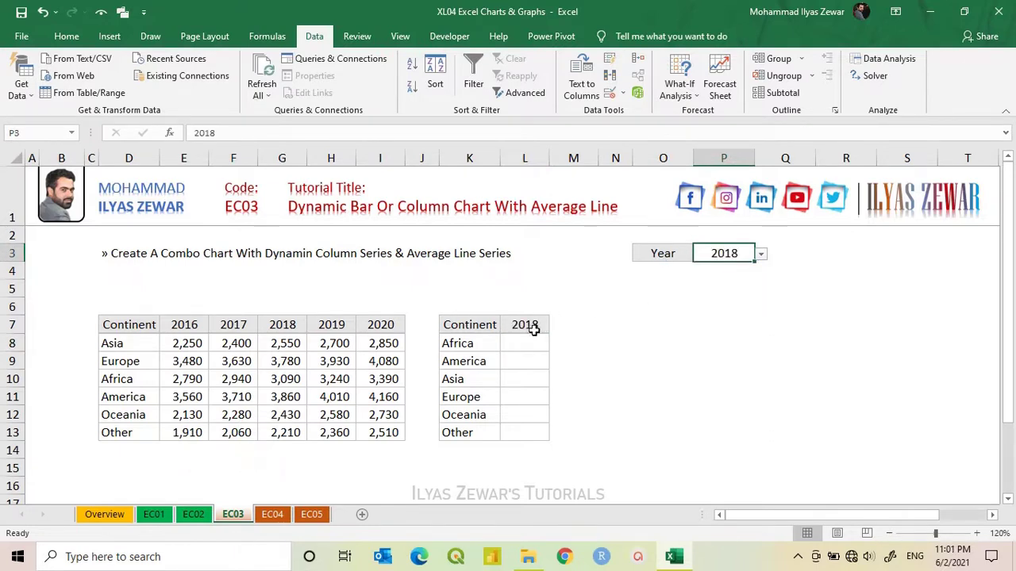
pyautogui.click(760, 254)
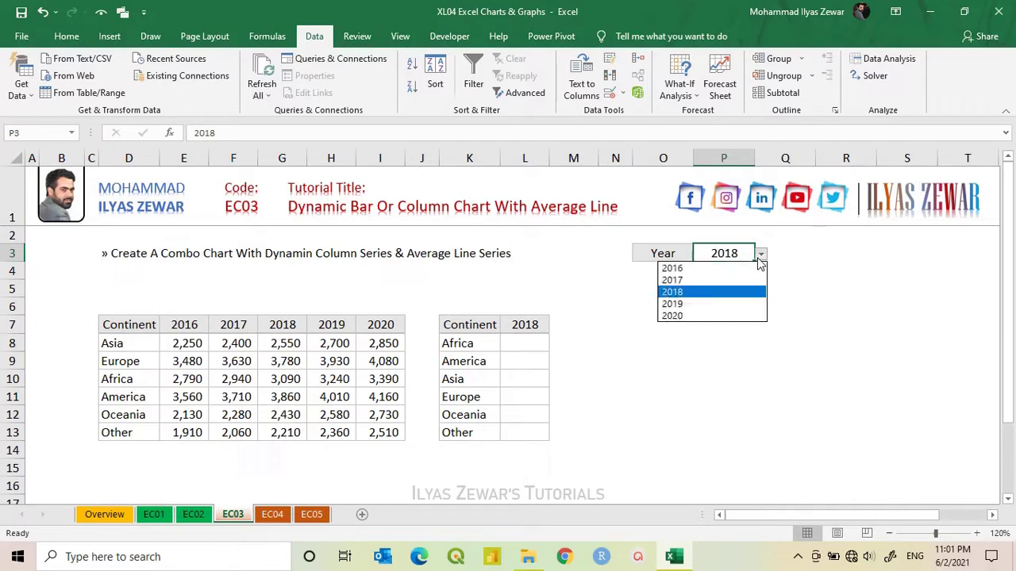
pyautogui.click(722, 317)
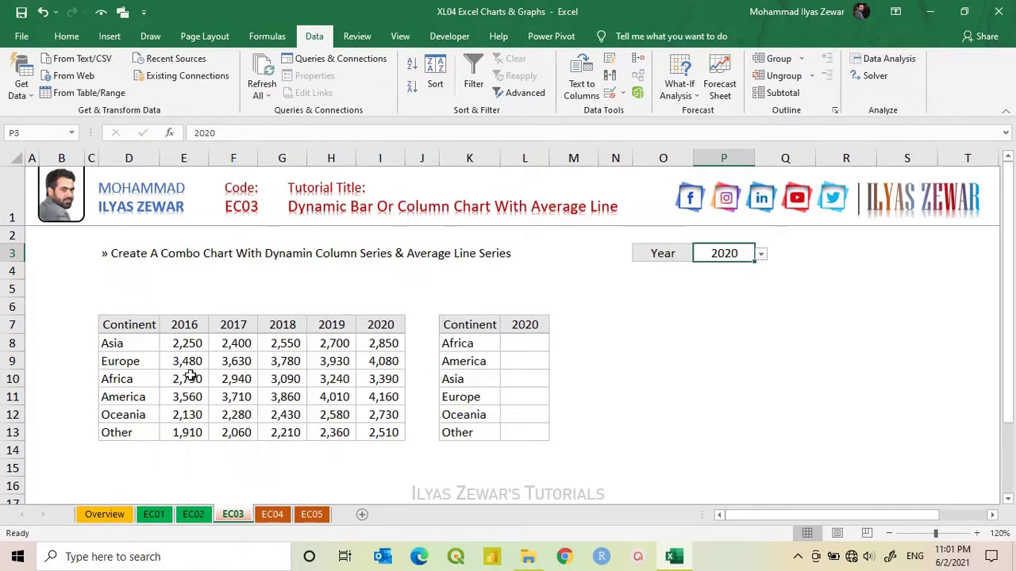
# Start an INDEX formula in L8 with the absolute range $E$8:$I$13 as its array.
pyautogui.click(519, 343)
pyautogui.write('=i')
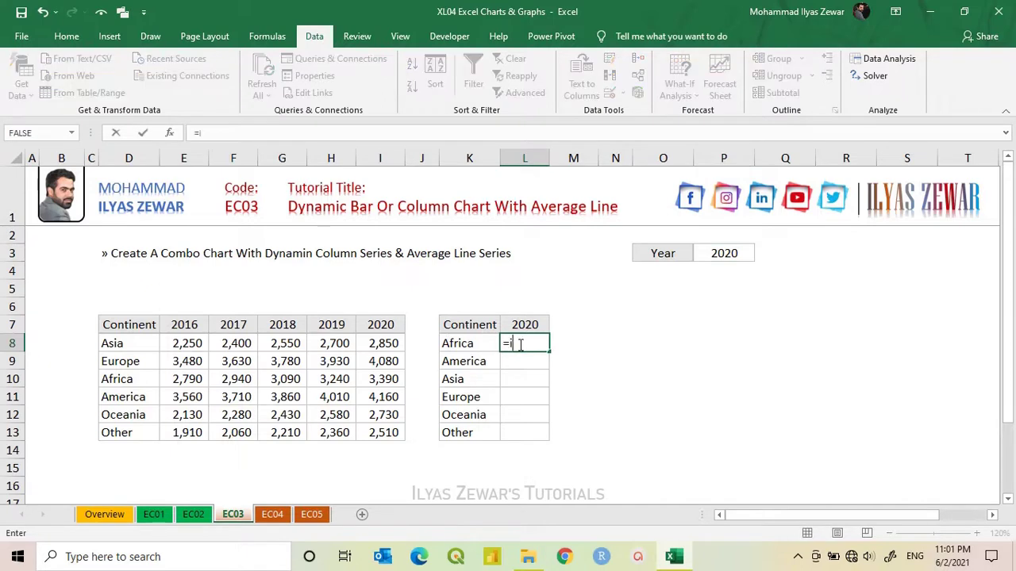
pyautogui.write('nde')
pyautogui.press('Tab')
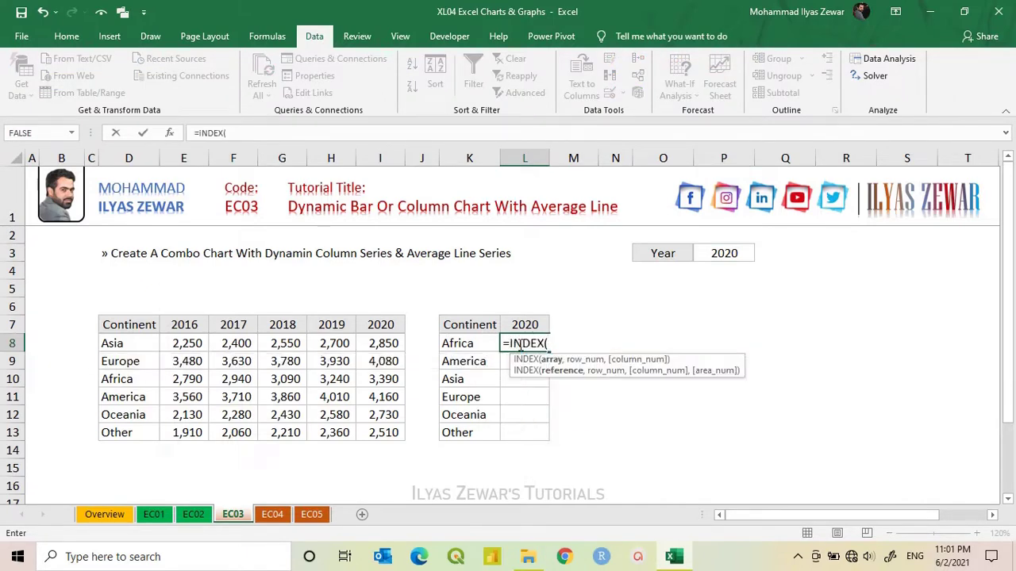
pyautogui.moveTo(195, 348); pyautogui.dragTo(381, 436)
pyautogui.press('F4')
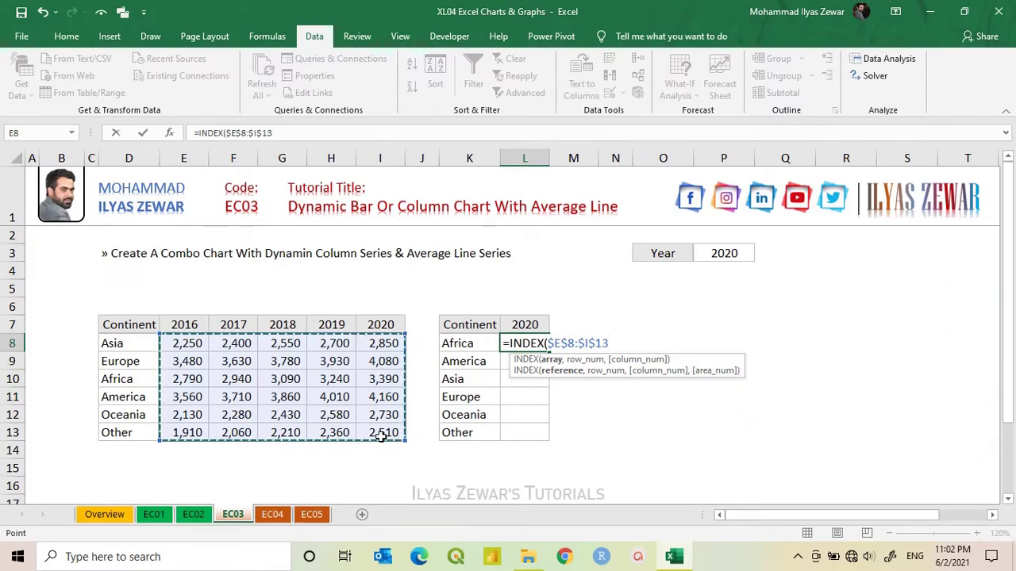
pyautogui.write(',')
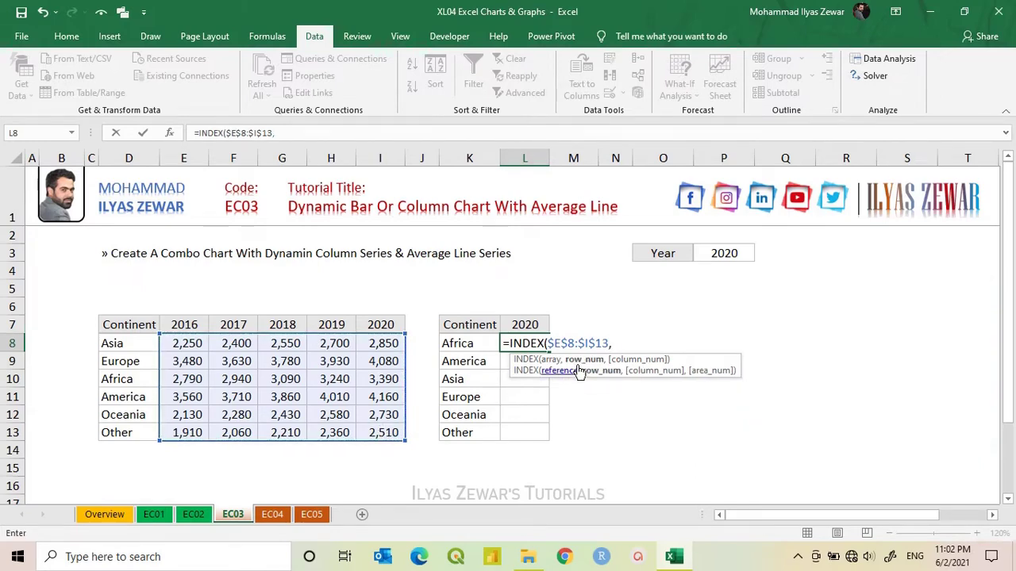
# Add a MATCH function as the INDEX row number in L8, with the column-locked reference $K8 as lookup value.
pyautogui.write('mat')
pyautogui.press('Tab')
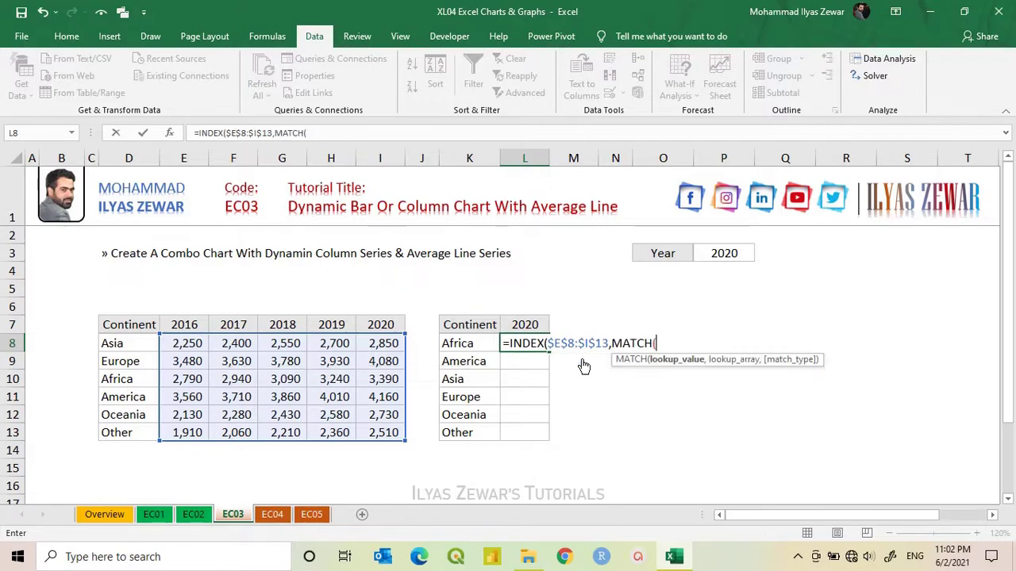
pyautogui.click(475, 343)
pyautogui.press('F4')
pyautogui.press('F4')
pyautogui.press('F4')
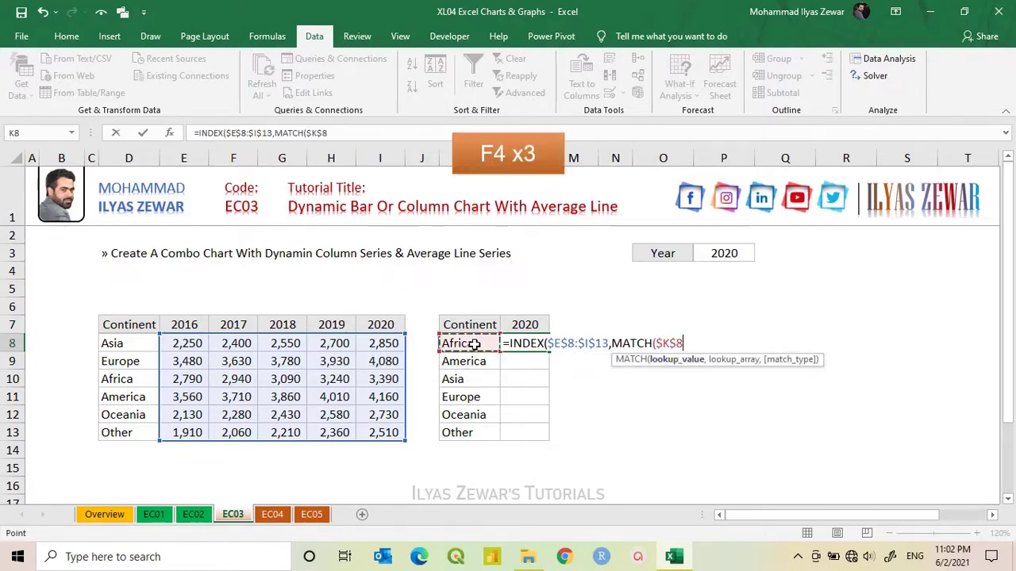
pyautogui.press('F4')
pyautogui.press('F4')
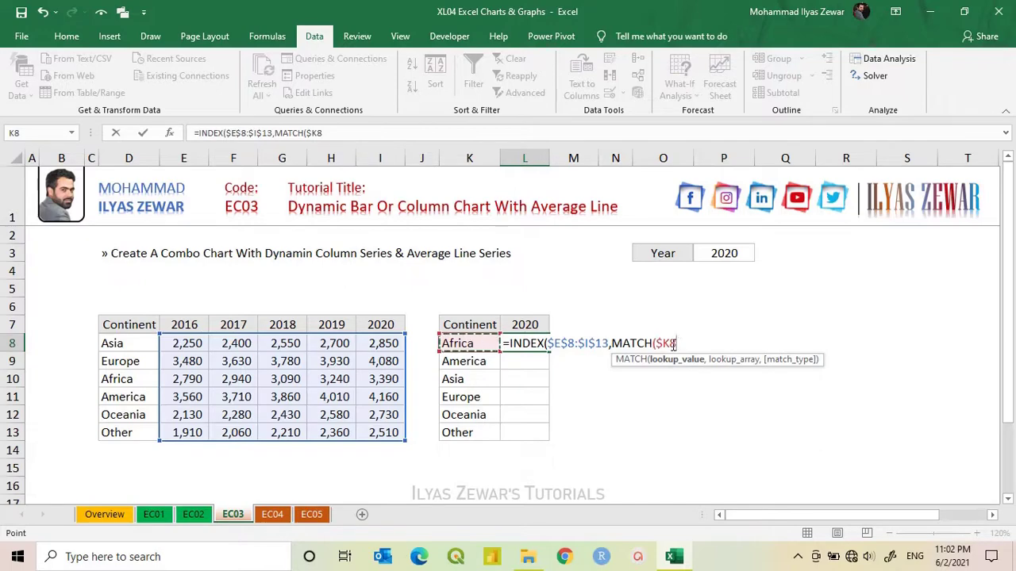
pyautogui.write(',')
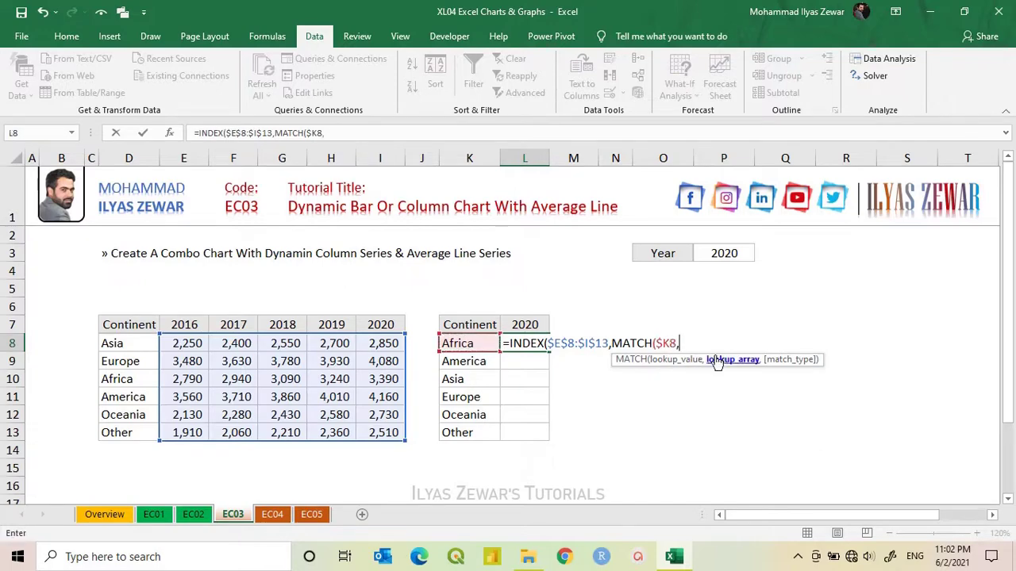
# Complete the row MATCH with the absolute lookup array $D$8:$D$13 and match type 0 for an exact match.
pyautogui.moveTo(131, 343); pyautogui.dragTo(131, 429)
pyautogui.press('F4')
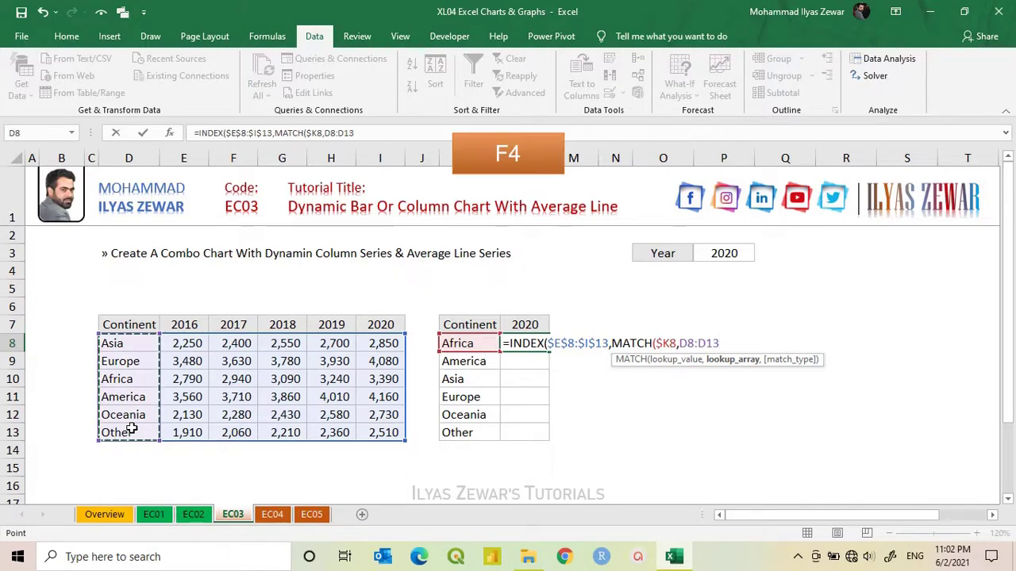
pyautogui.write(',')
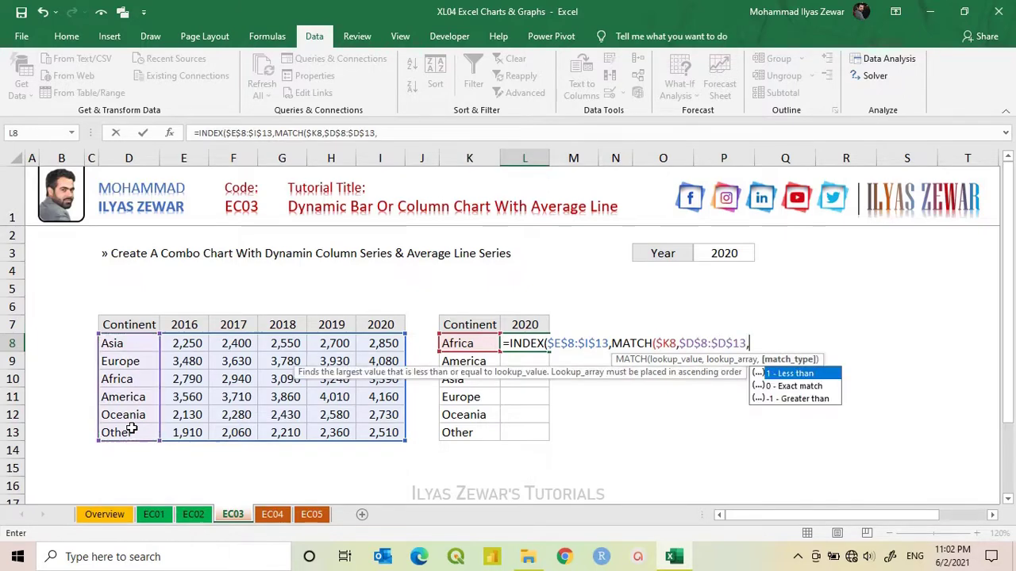
pyautogui.click(793, 389)
pyautogui.doubleClick(794, 386)
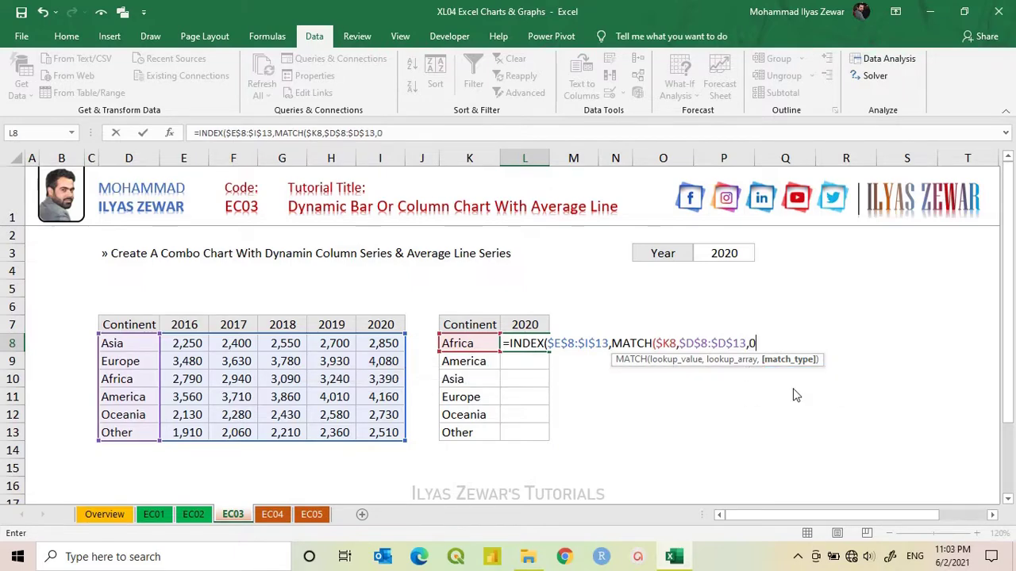
pyautogui.write('),')
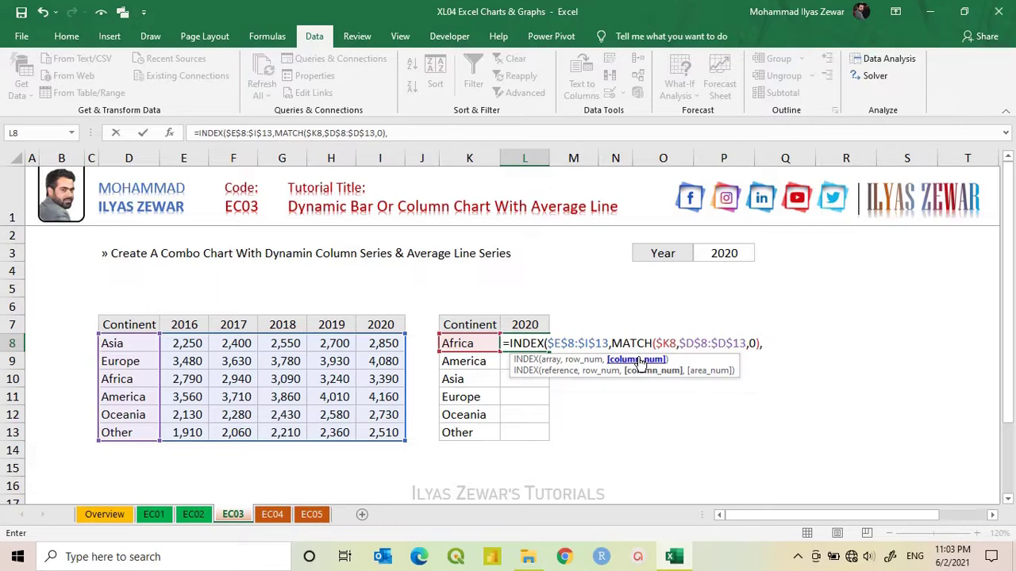
# Add a second MATCH as the INDEX column number, with the row-locked reference L$7 as lookup value.
pyautogui.write('mat')
pyautogui.press('Tab')
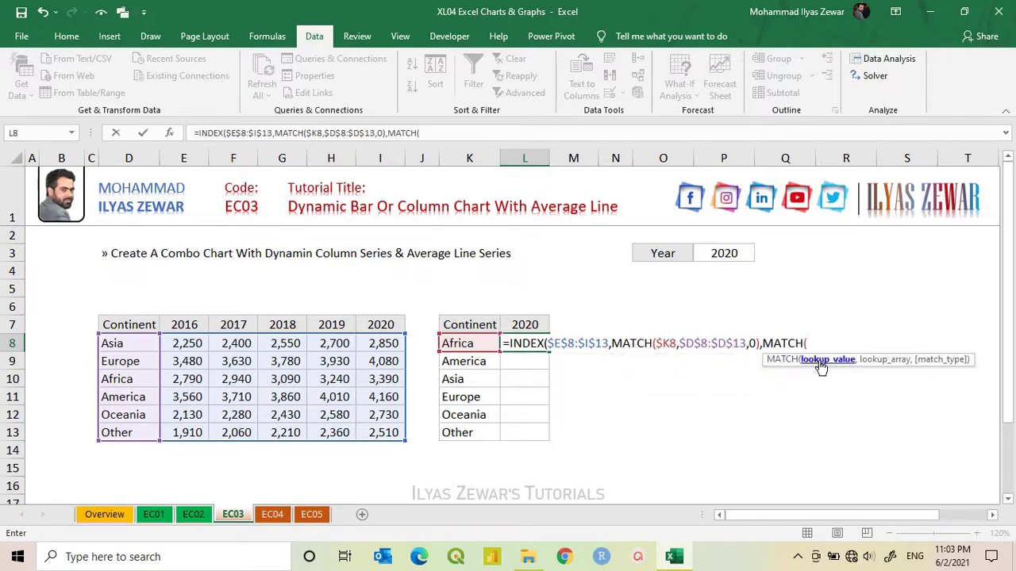
pyautogui.click(523, 325)
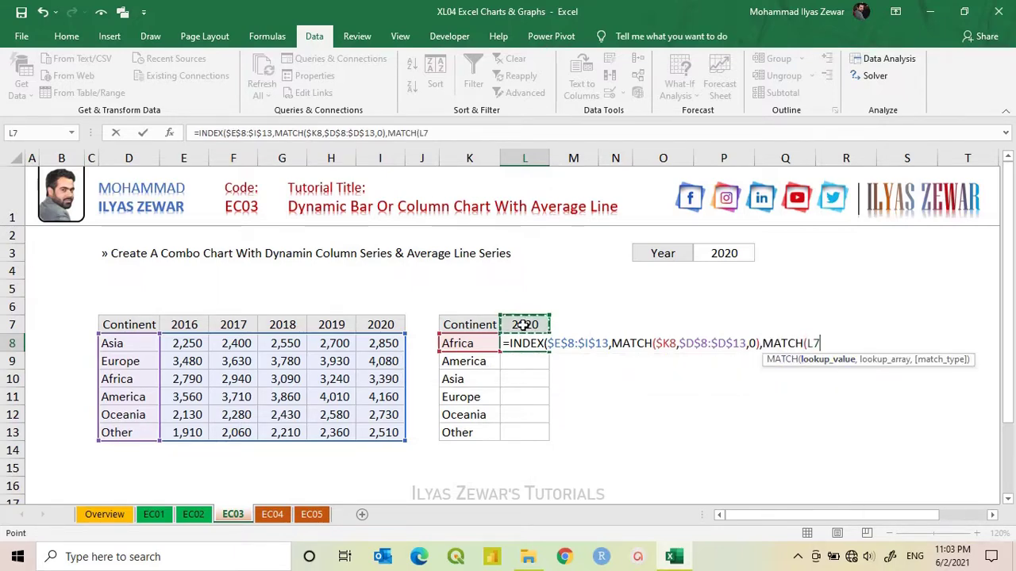
pyautogui.press('F4')
pyautogui.press('F4')
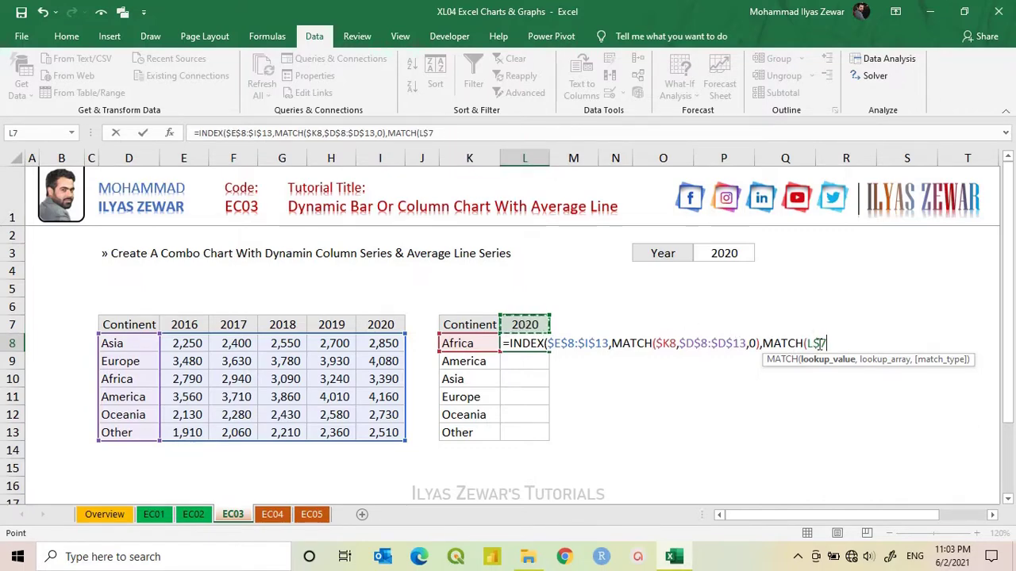
pyautogui.write(',')
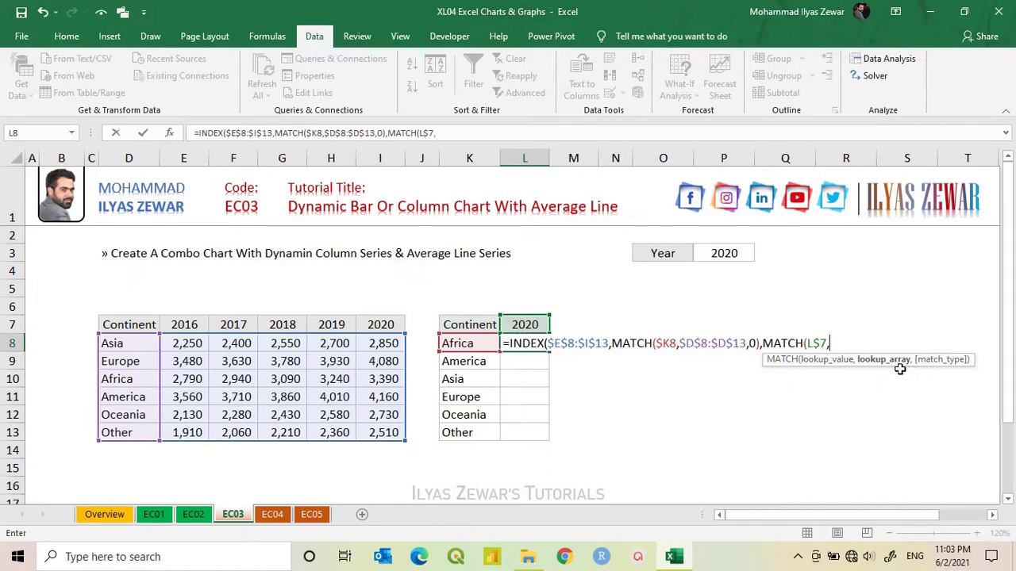
# Complete the column MATCH with the absolute lookup array $E$7:$I$7 and exact match 0, and enter the INDEX formula in L8.
pyautogui.moveTo(189, 325); pyautogui.dragTo(363, 323)
pyautogui.press('F4')
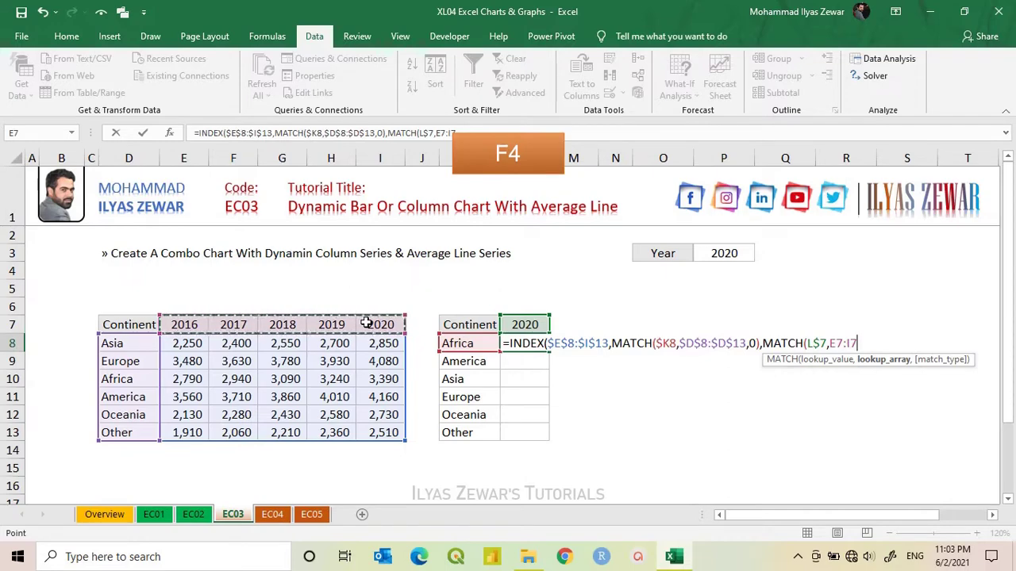
pyautogui.write(',')
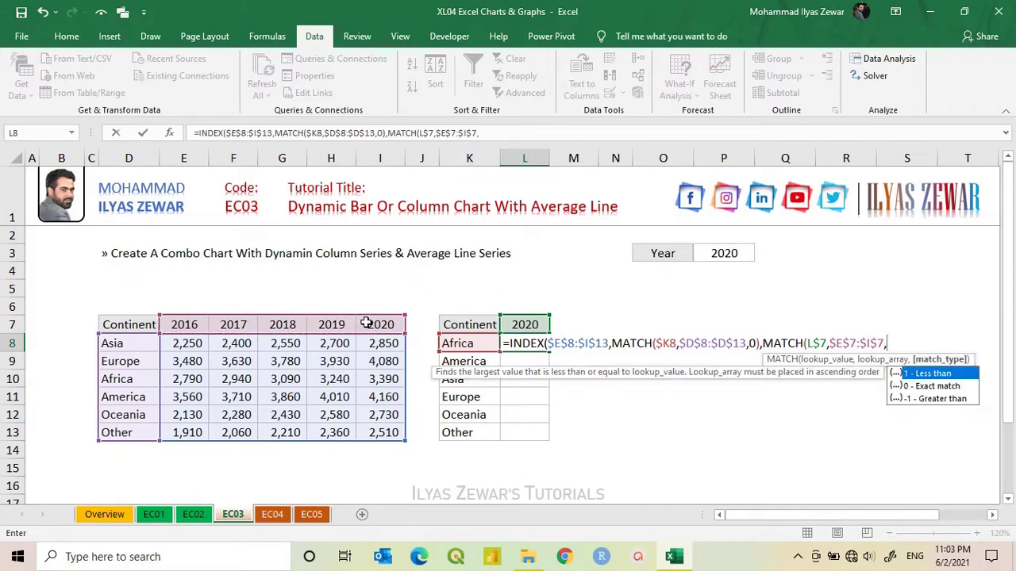
pyautogui.doubleClick(944, 386)
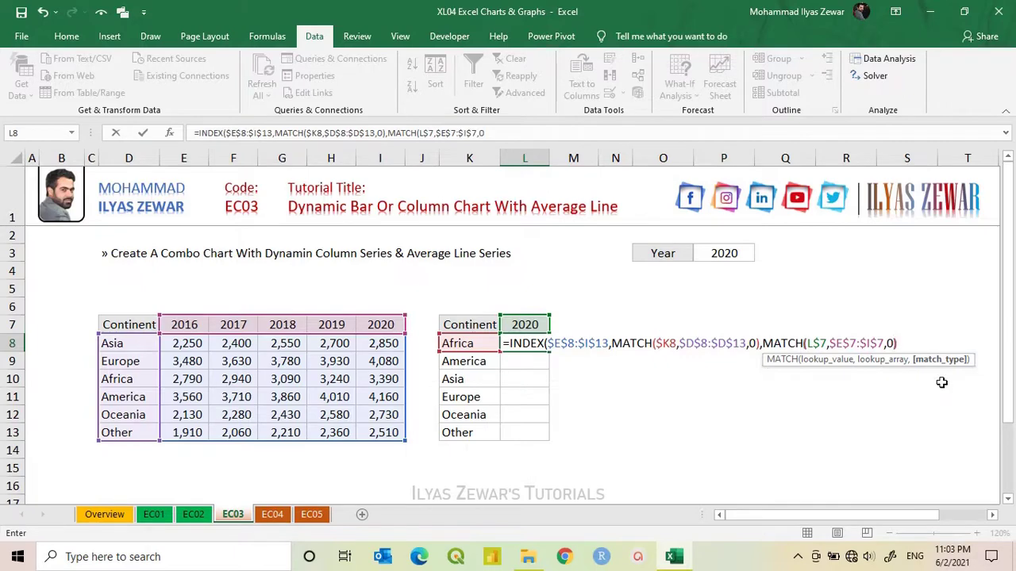
pyautogui.write('))')
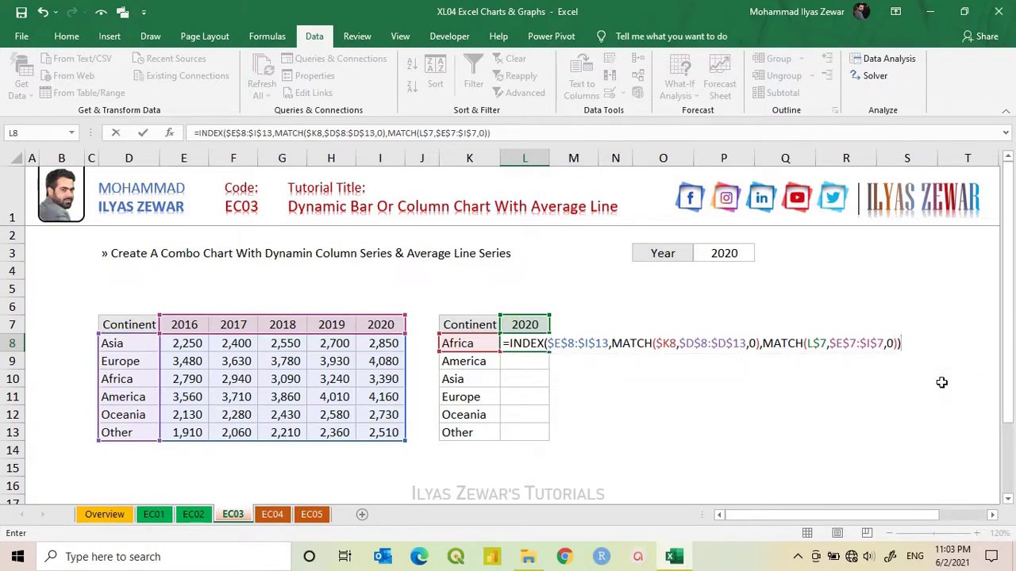
pyautogui.press('Return')
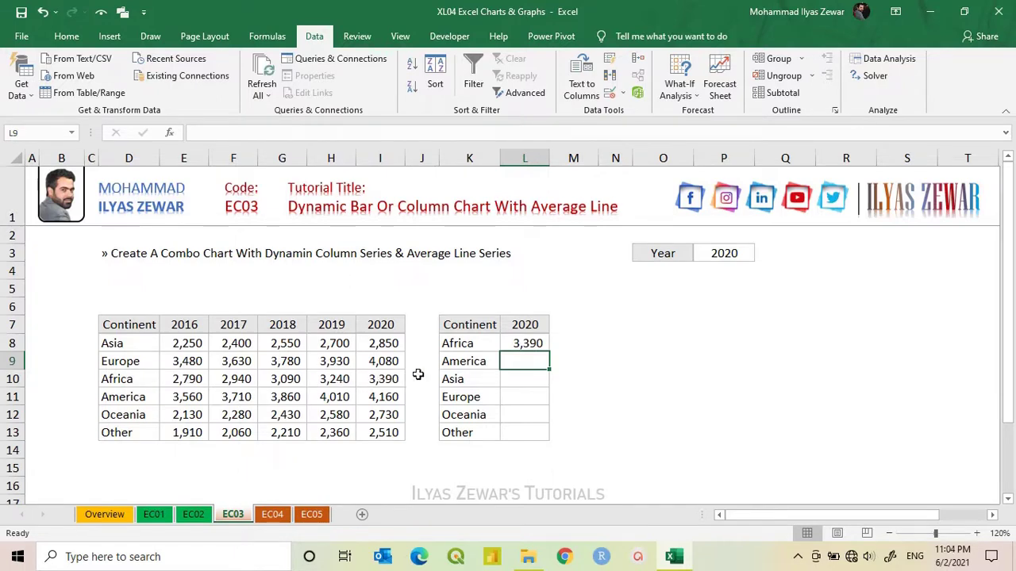
# Copy the lookup formula from L8 down to L13 and test it with the year 2016 in P3.
pyautogui.click(538, 346)
pyautogui.moveTo(551, 354); pyautogui.dragTo(541, 439)
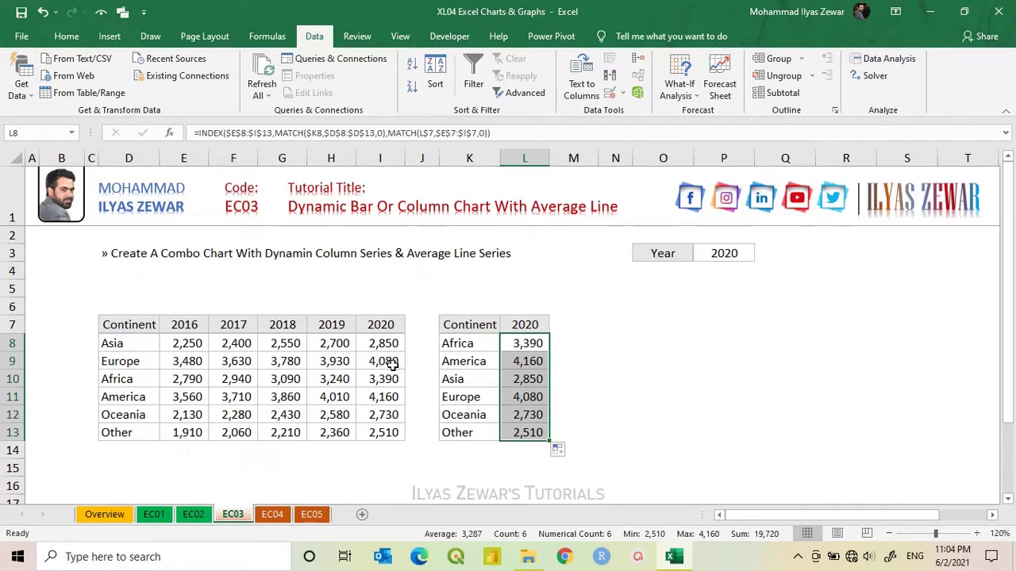
pyautogui.click(745, 257)
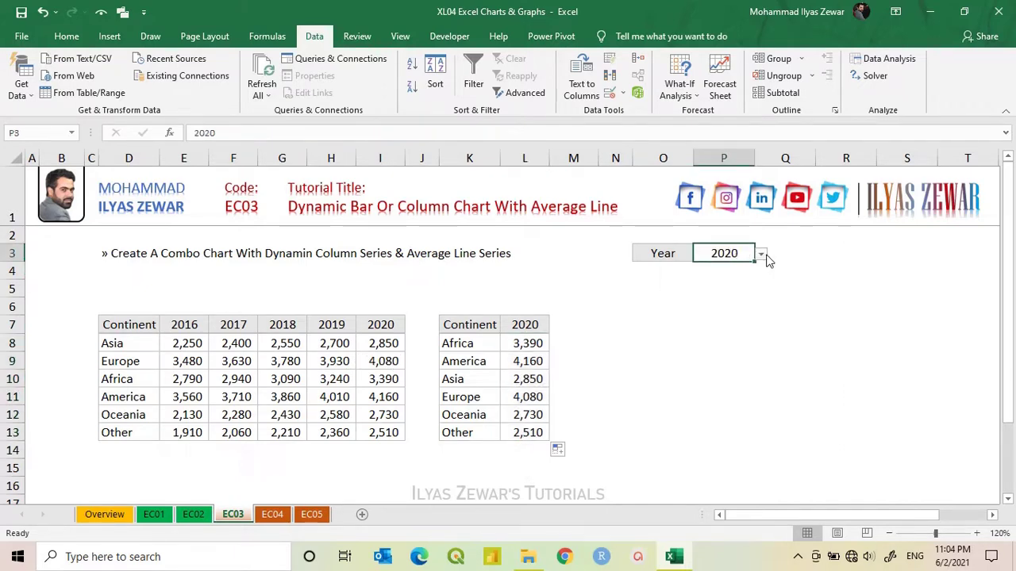
pyautogui.click(761, 254)
pyautogui.click(747, 274)
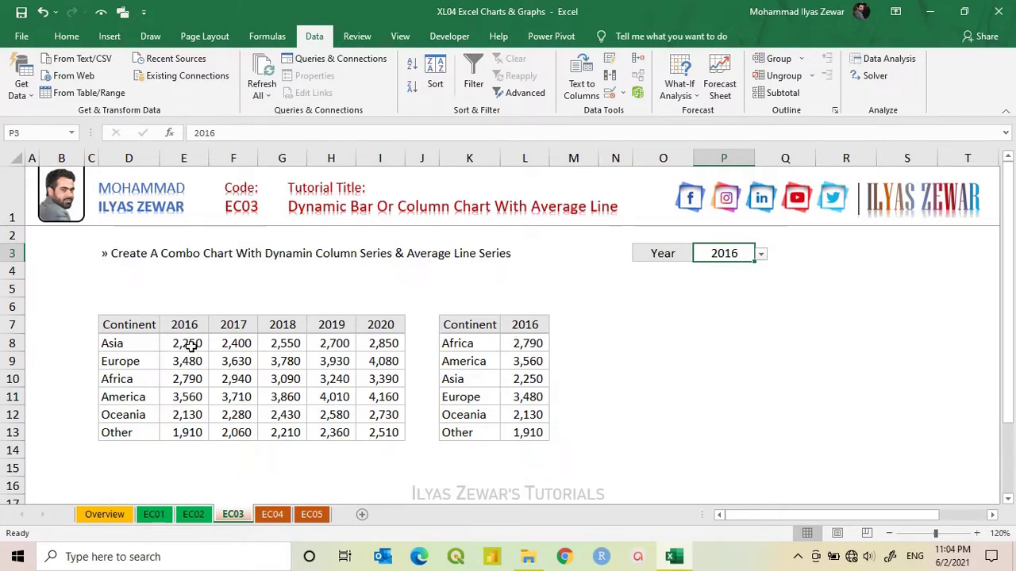
pyautogui.doubleClick(531, 344)
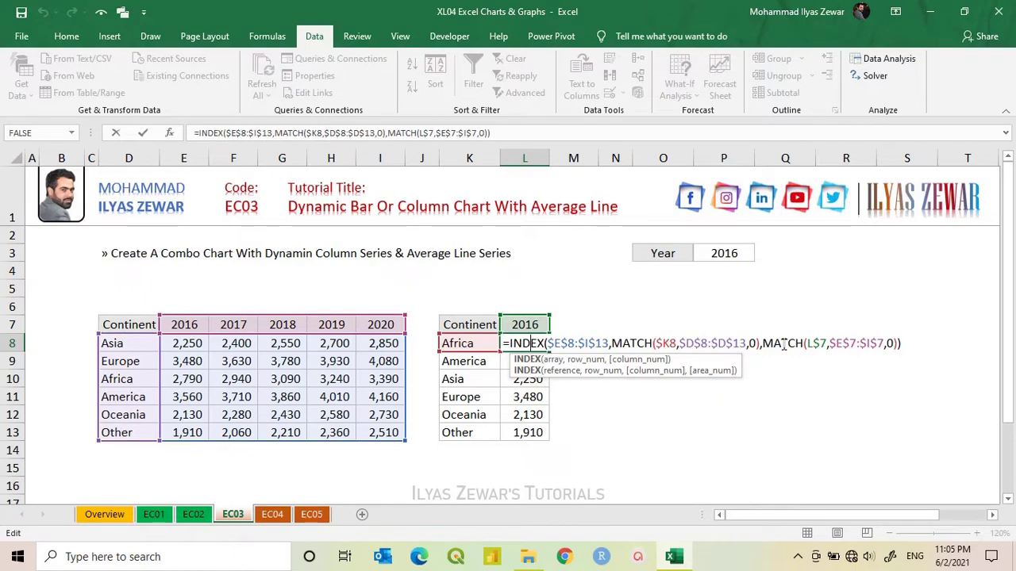
pyautogui.press('Escape')
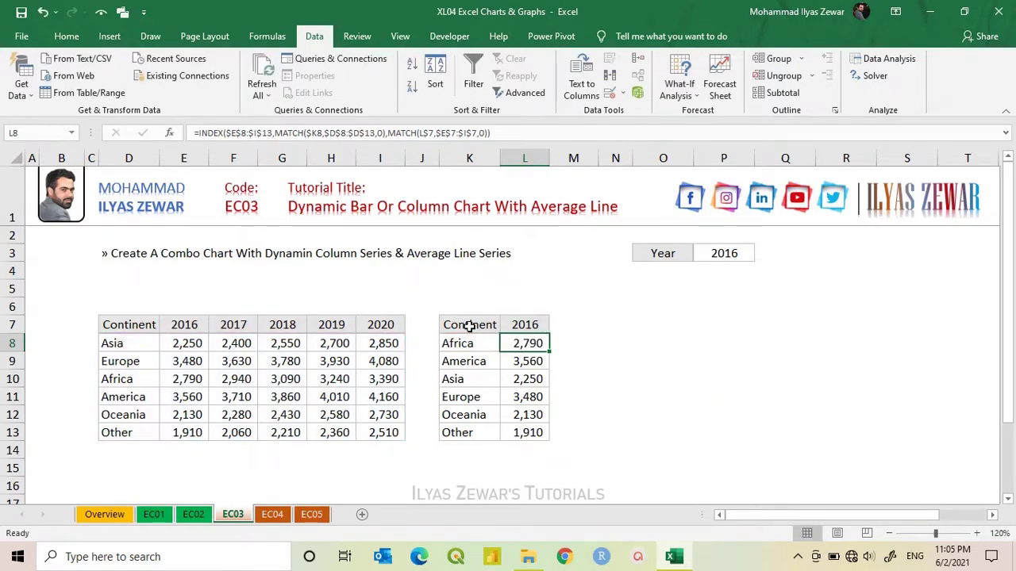
# Insert a clustered column chart from the helper table K7:L13.
pyautogui.moveTo(468, 326); pyautogui.dragTo(526, 437)
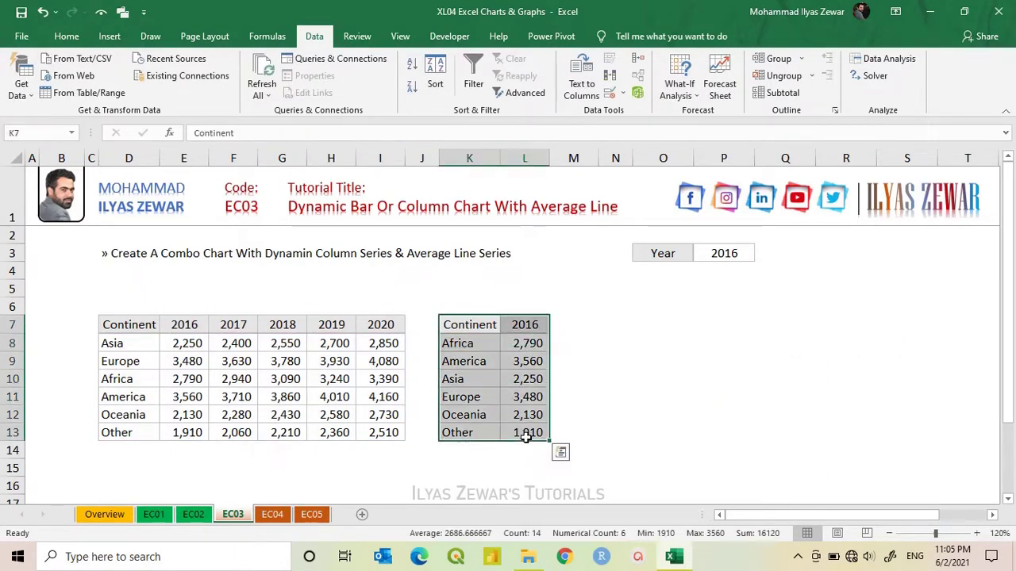
pyautogui.click(110, 36)
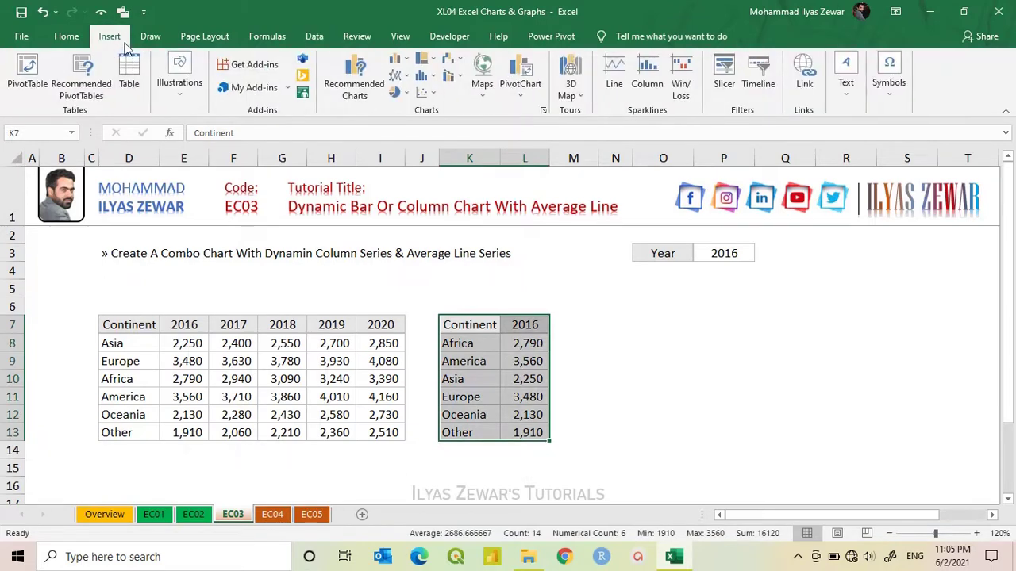
pyautogui.click(400, 59)
pyautogui.click(408, 105)
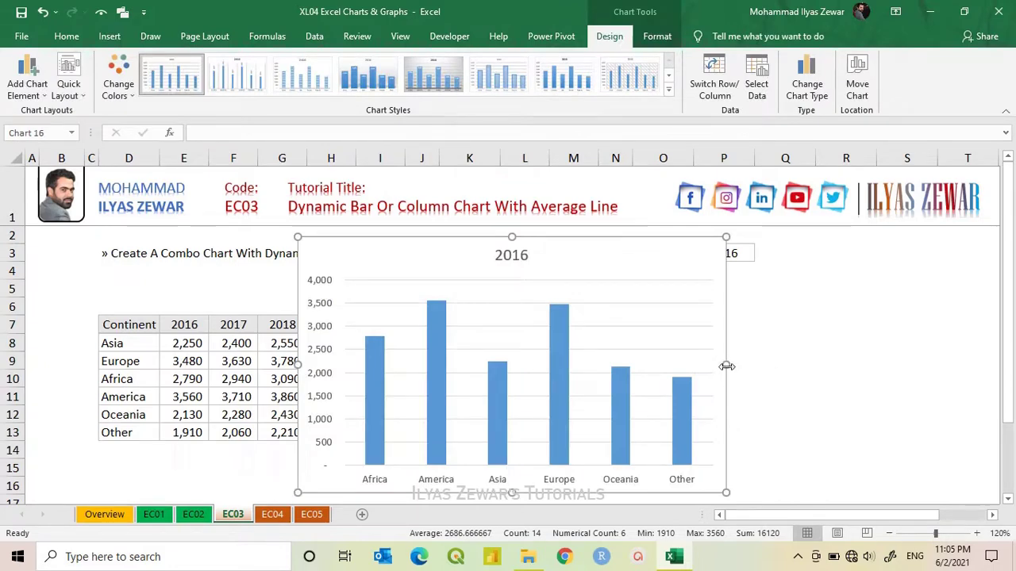
# Resize and position the chart below the year selector, covering about O5:S15.
pyautogui.moveTo(726, 366); pyautogui.dragTo(936, 361)
pyautogui.moveTo(617, 237); pyautogui.dragTo(619, 279)
pyautogui.moveTo(627, 369); pyautogui.dragTo(632, 371)
pyautogui.moveTo(784, 493); pyautogui.dragTo(781, 476)
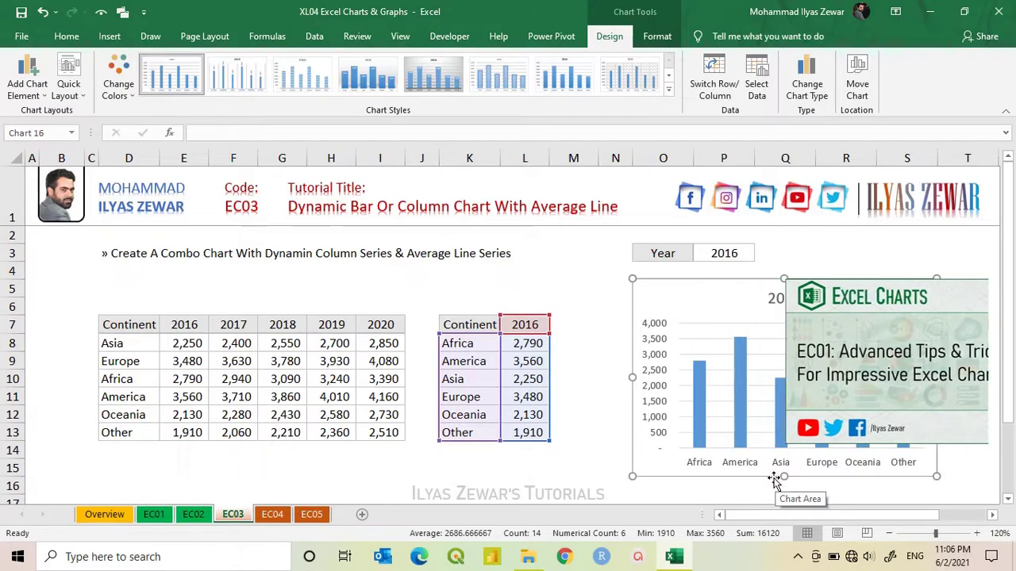
# Delete the vertical axis and the horizontal gridlines from the column chart.
pyautogui.click(655, 381)
pyautogui.press('Delete')
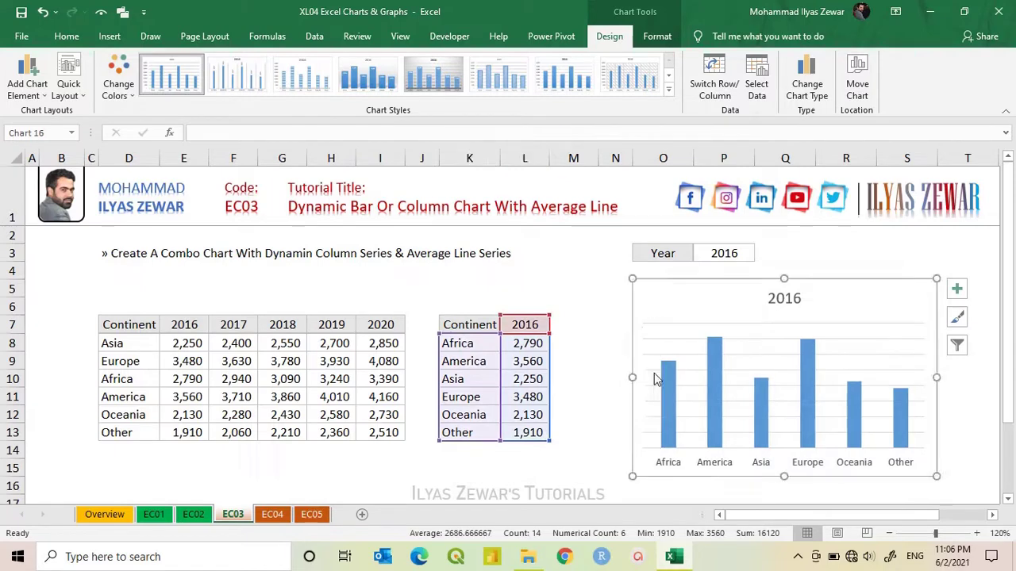
pyautogui.click(756, 346)
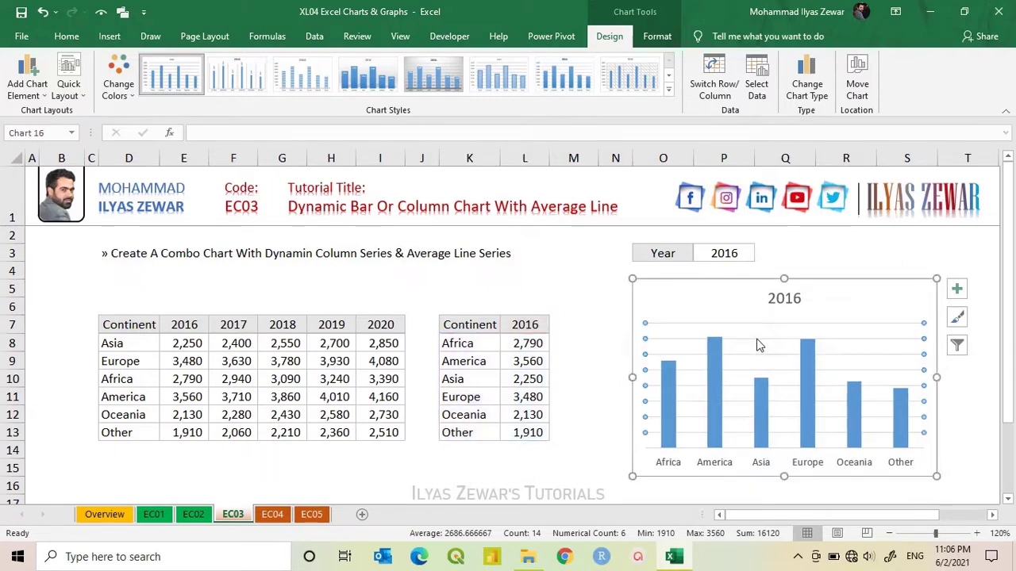
pyautogui.press('Delete')
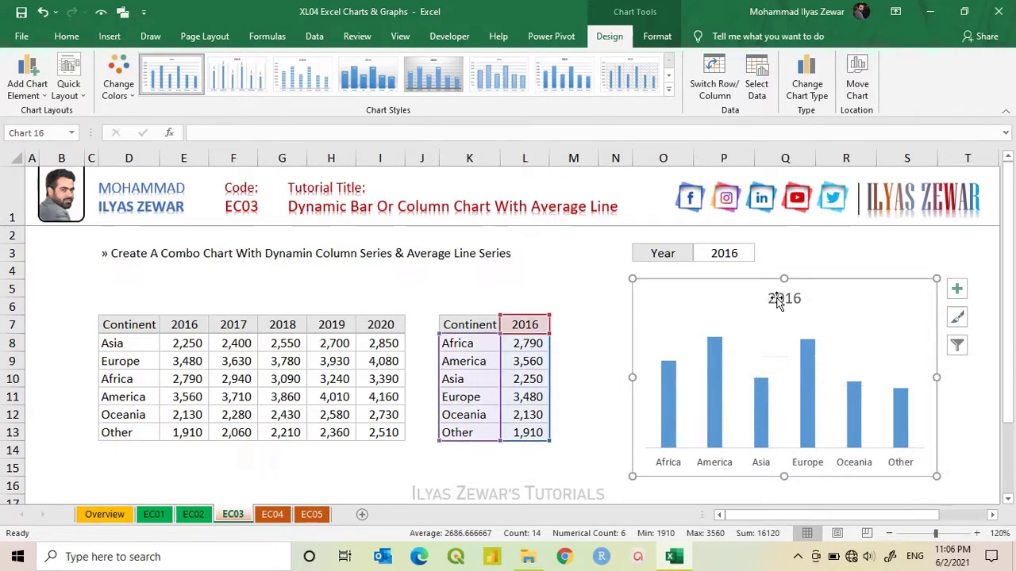
# Set the year selector in P3 to 2019 to test the chart's response.
pyautogui.click(736, 255)
pyautogui.click(760, 253)
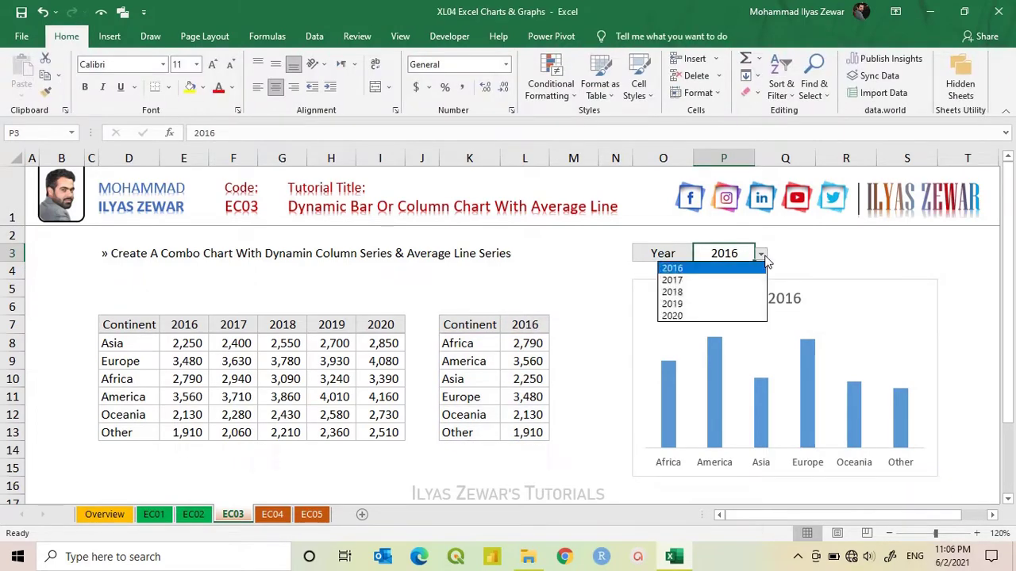
pyautogui.click(720, 304)
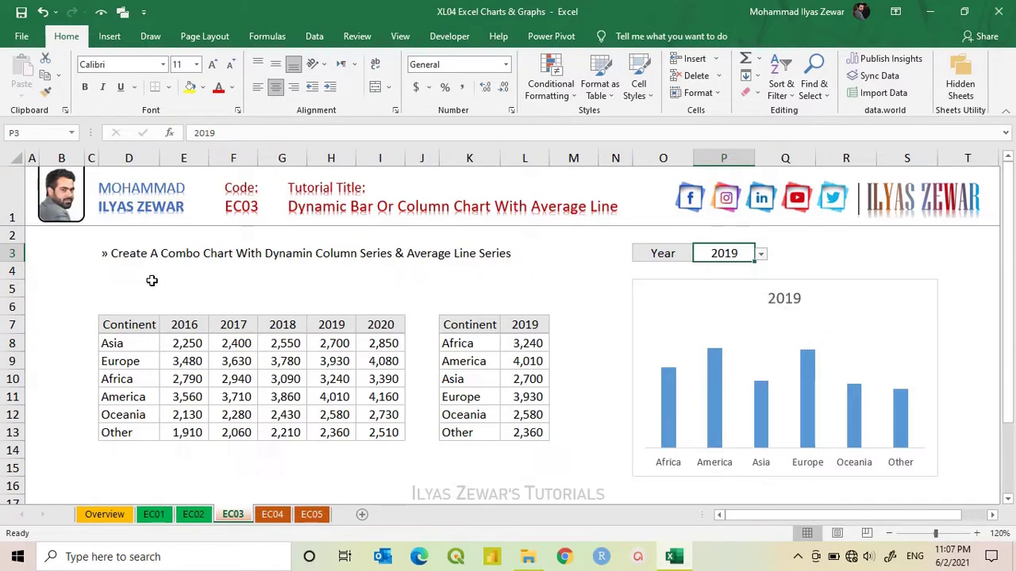
# Enter the formula ="Sales Comparison For: "&L7 in cell D5 to build a year-driven title.
pyautogui.click(125, 285)
pyautogui.write('=')
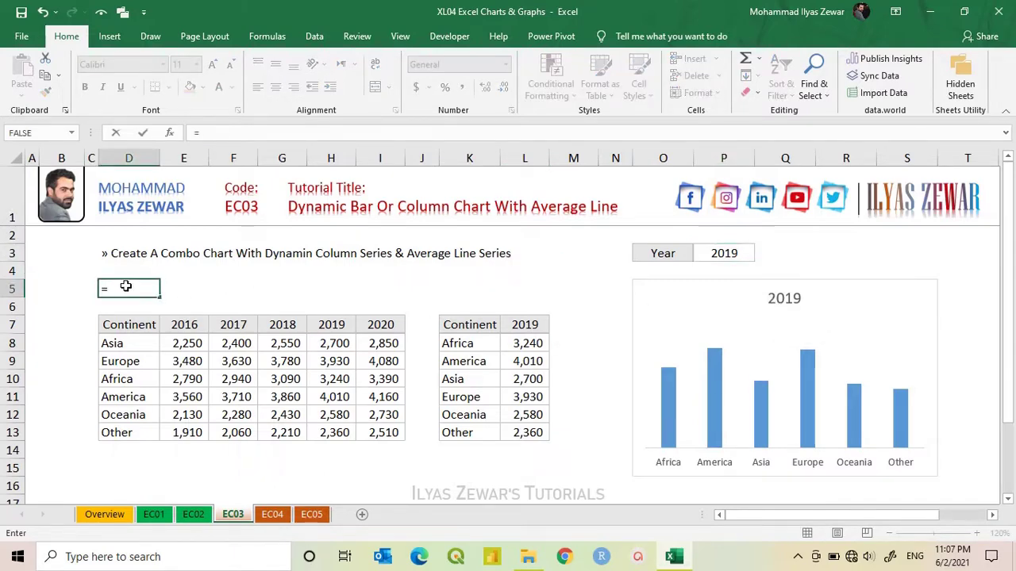
pyautogui.write('"Sale')
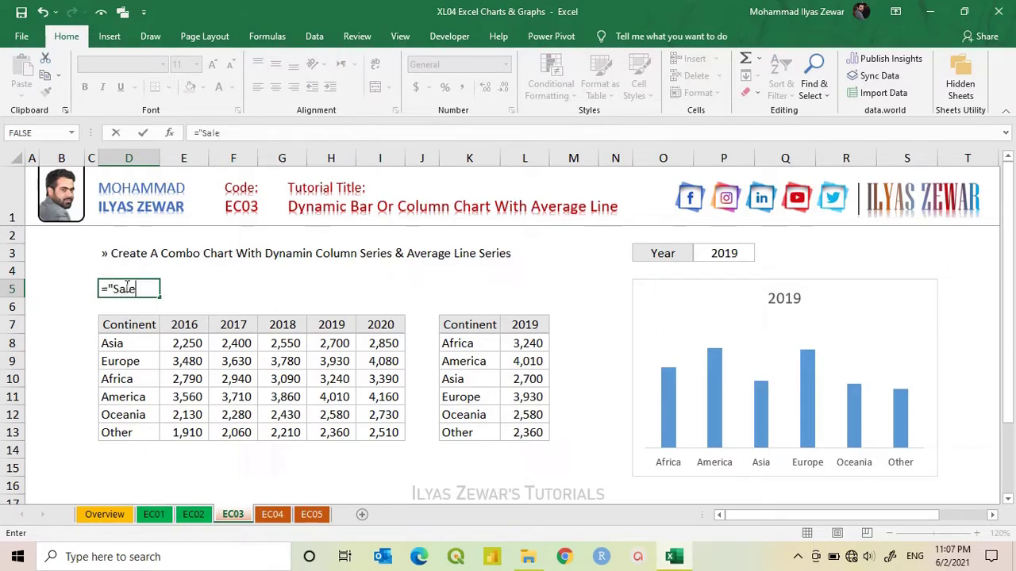
pyautogui.write('s Comparison')
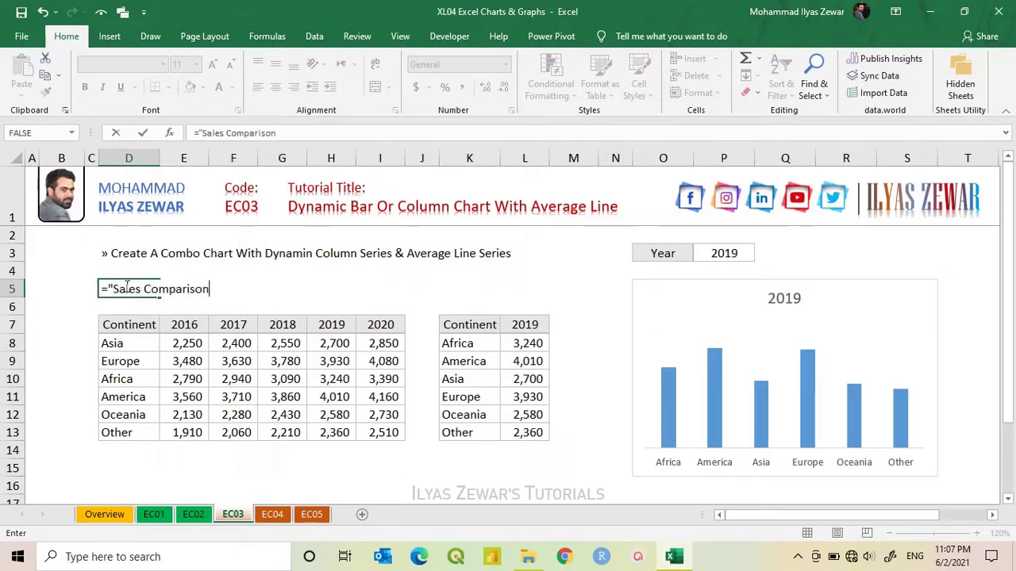
pyautogui.write(' For: ')
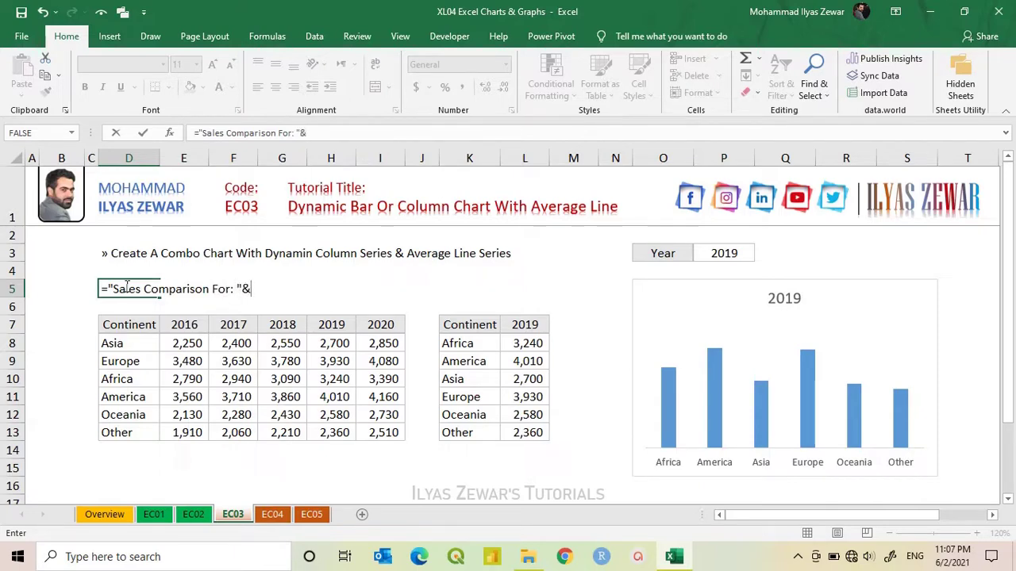
pyautogui.write('"&')
pyautogui.click(526, 325)
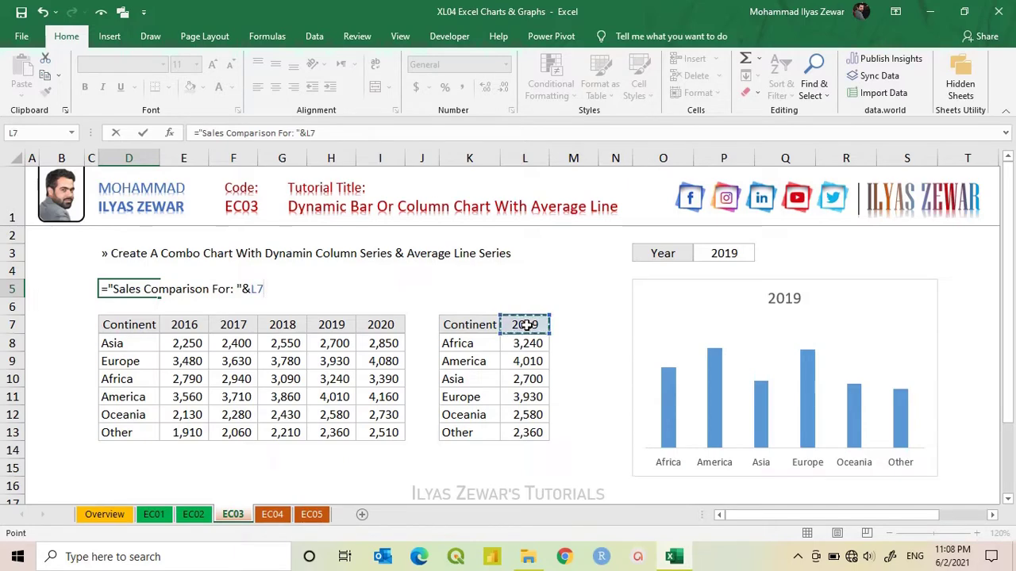
pyautogui.press('Return')
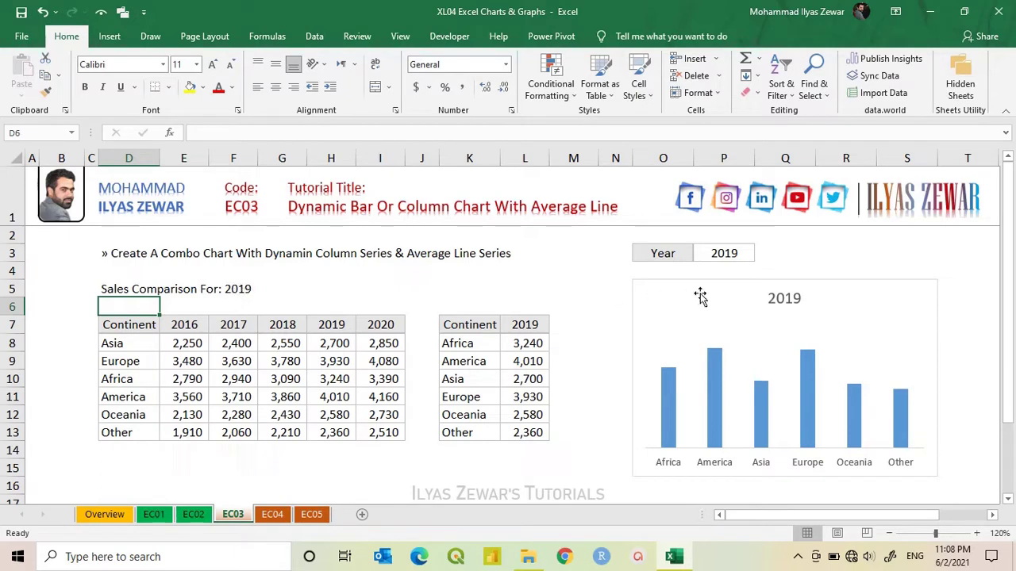
# Link the chart title to cell D5 with the reference ='EC03'!$D$5.
pyautogui.click(784, 301)
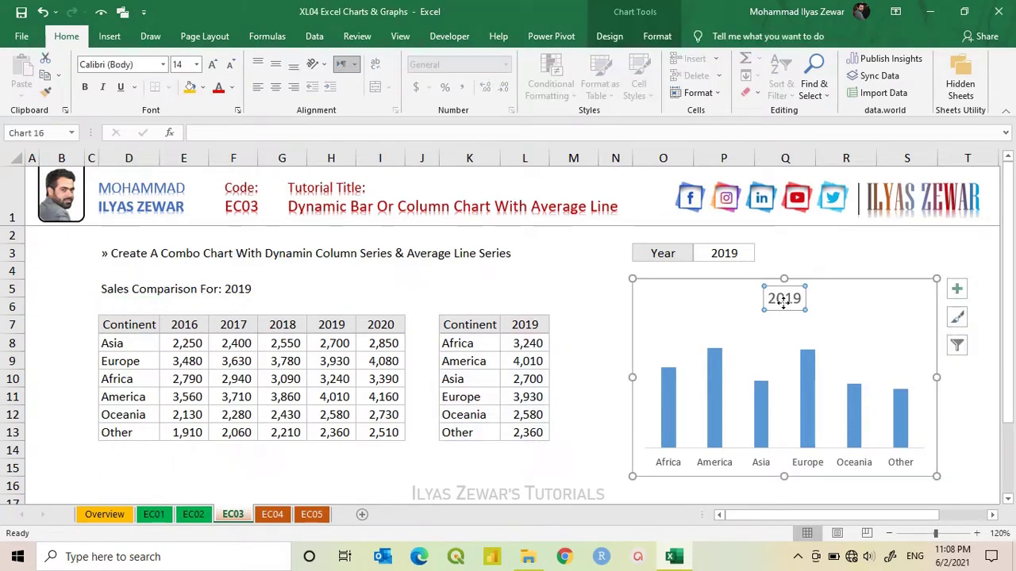
pyautogui.click(270, 133)
pyautogui.write('=')
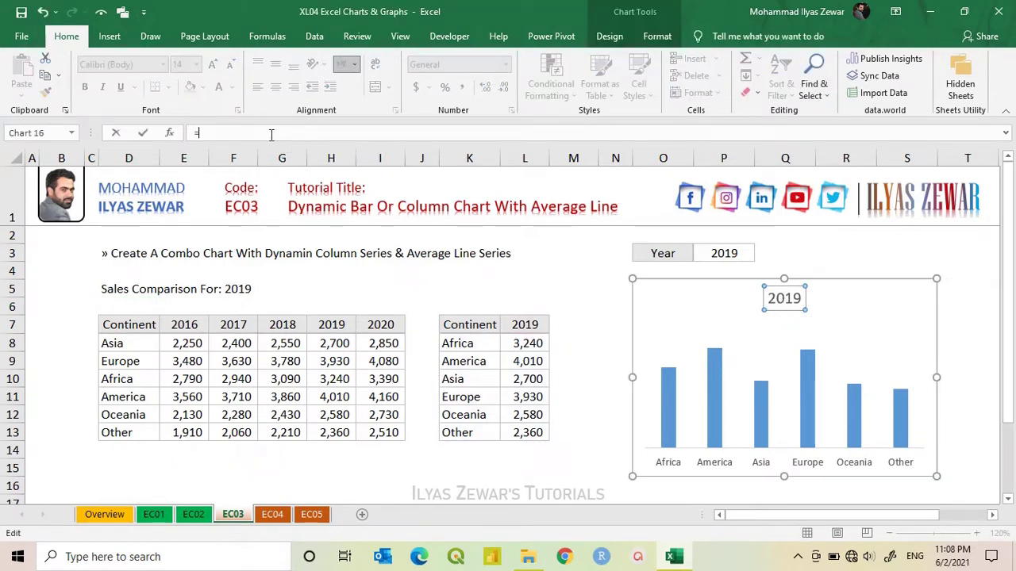
pyautogui.click(116, 291)
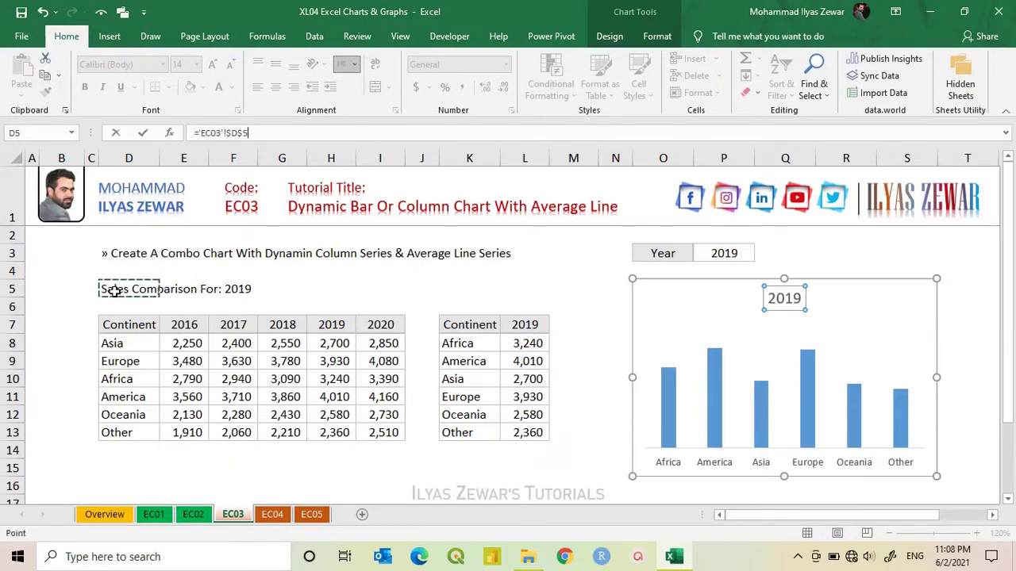
pyautogui.press('Return')
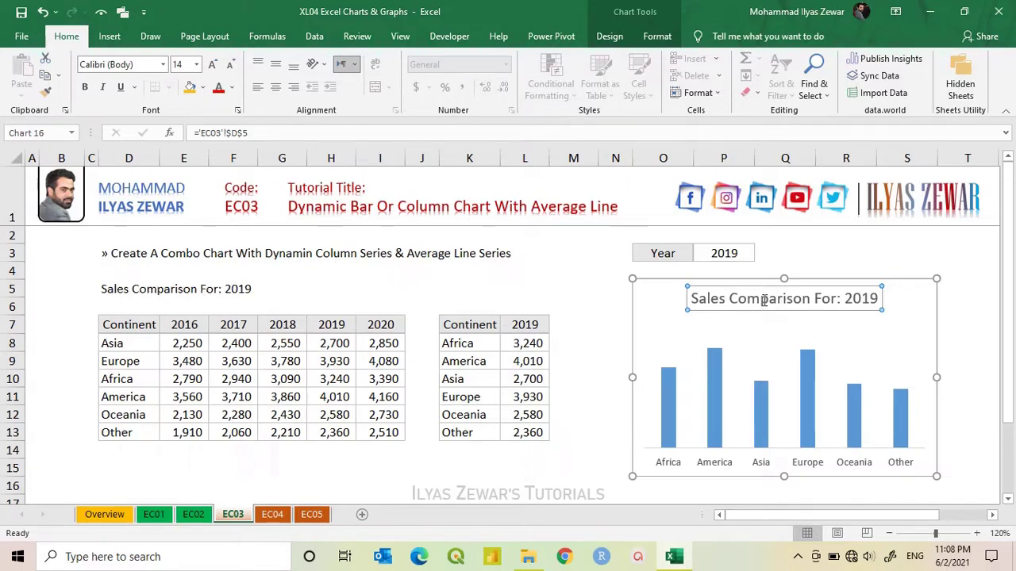
# Reduce the chart title's font size to 12 and move the title up to the chart's upper edge.
pyautogui.click(230, 64)
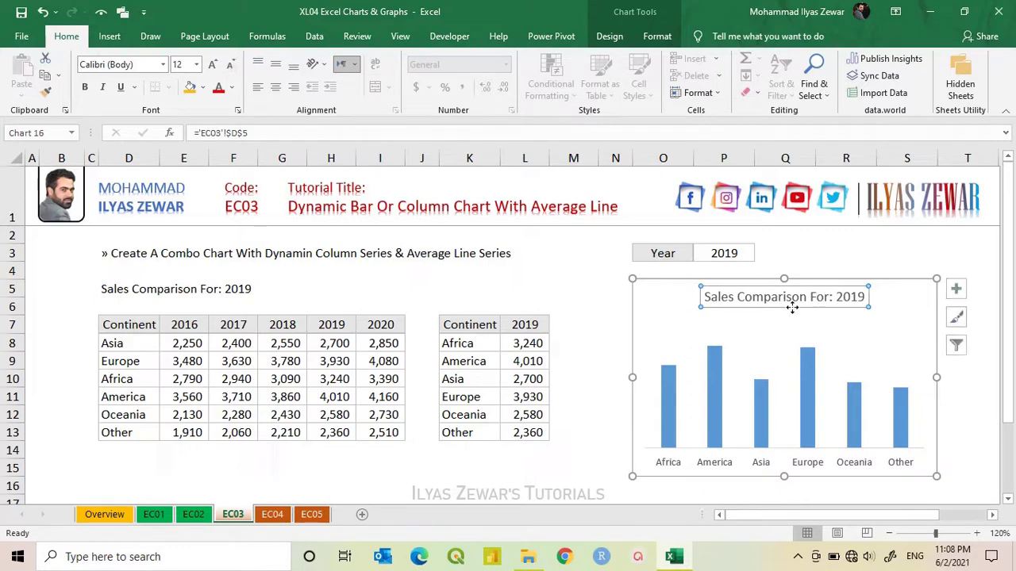
pyautogui.moveTo(792, 307); pyautogui.dragTo(792, 299)
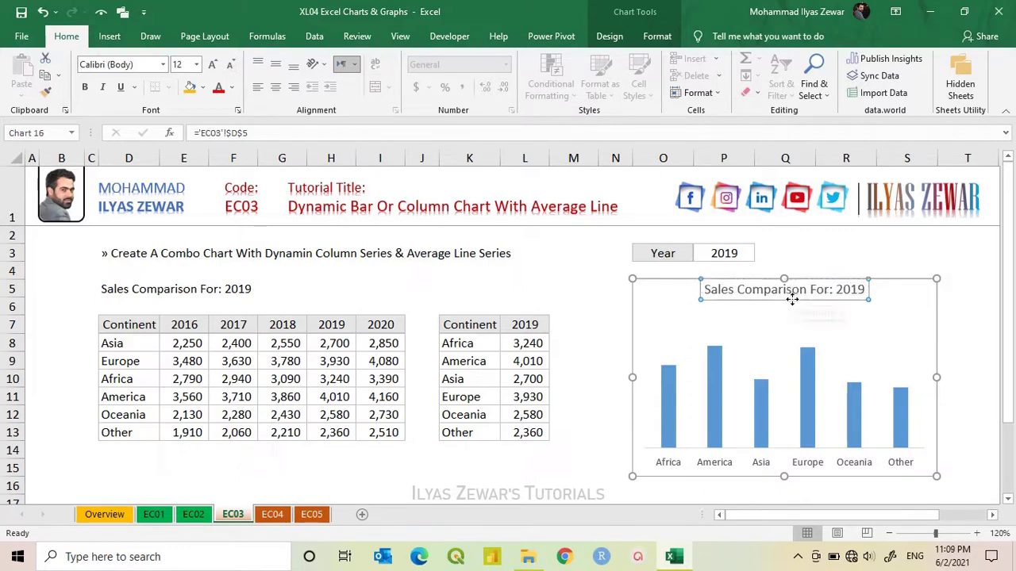
# Set the year selector in P3 to 2017 to test the linked chart title.
pyautogui.click(725, 254)
pyautogui.click(761, 256)
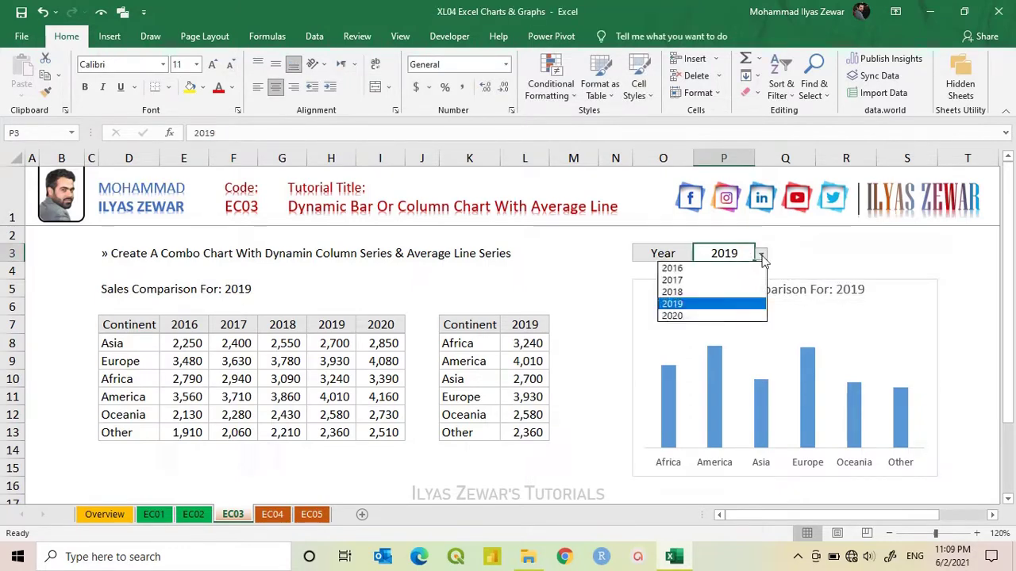
pyautogui.click(730, 279)
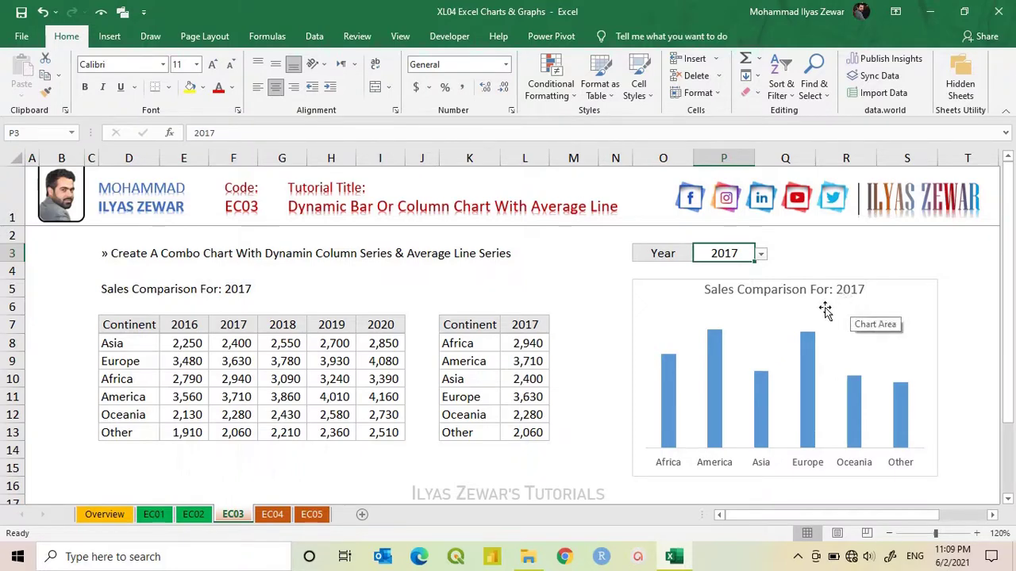
# Format the column series with a gap width of 30% and a series overlap of 0.
pyautogui.doubleClick(713, 384)
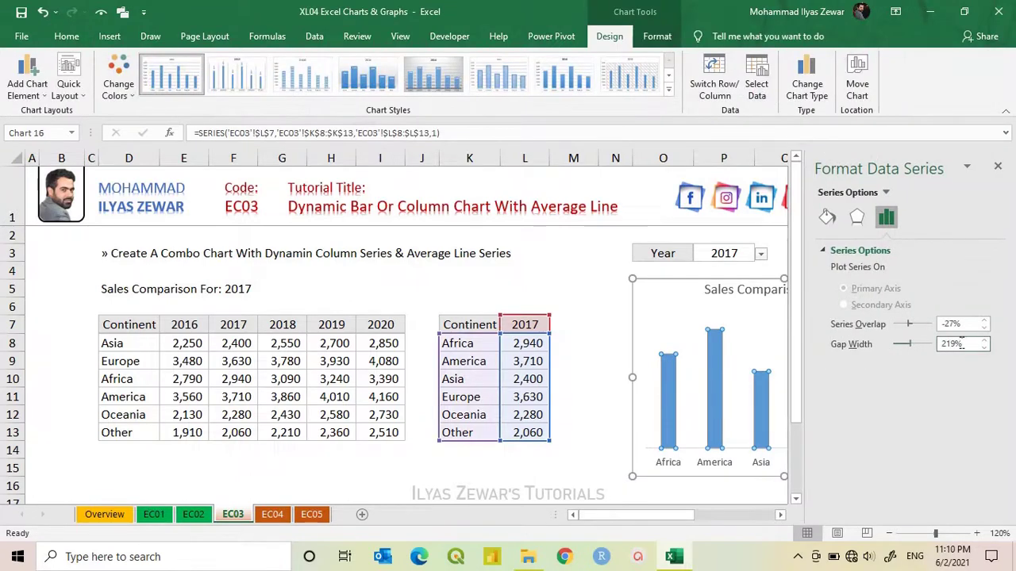
pyautogui.moveTo(964, 344); pyautogui.dragTo(911, 351)
pyautogui.press('Return')
pyautogui.moveTo(967, 324); pyautogui.dragTo(917, 325)
pyautogui.write('0')
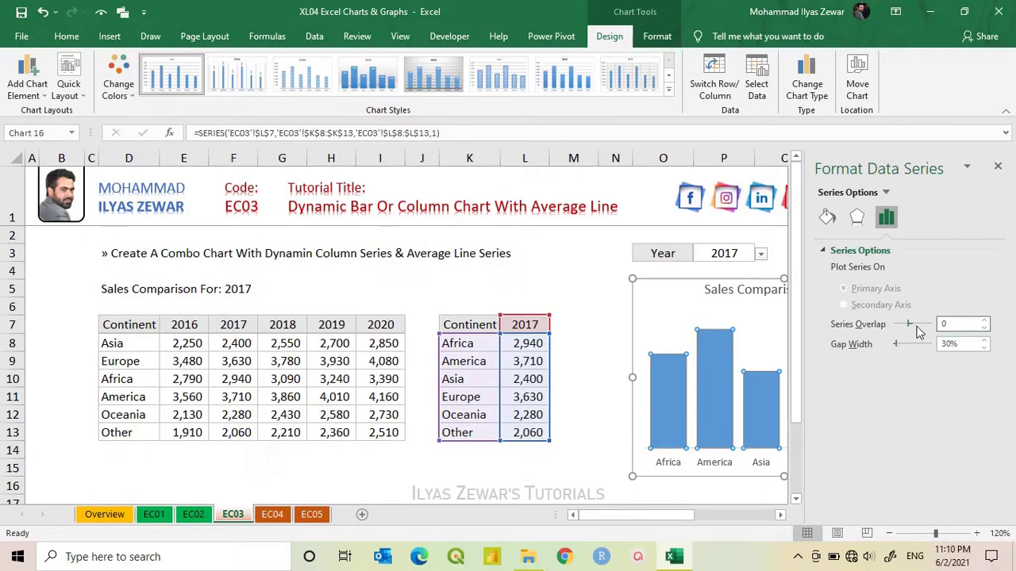
pyautogui.click(999, 169)
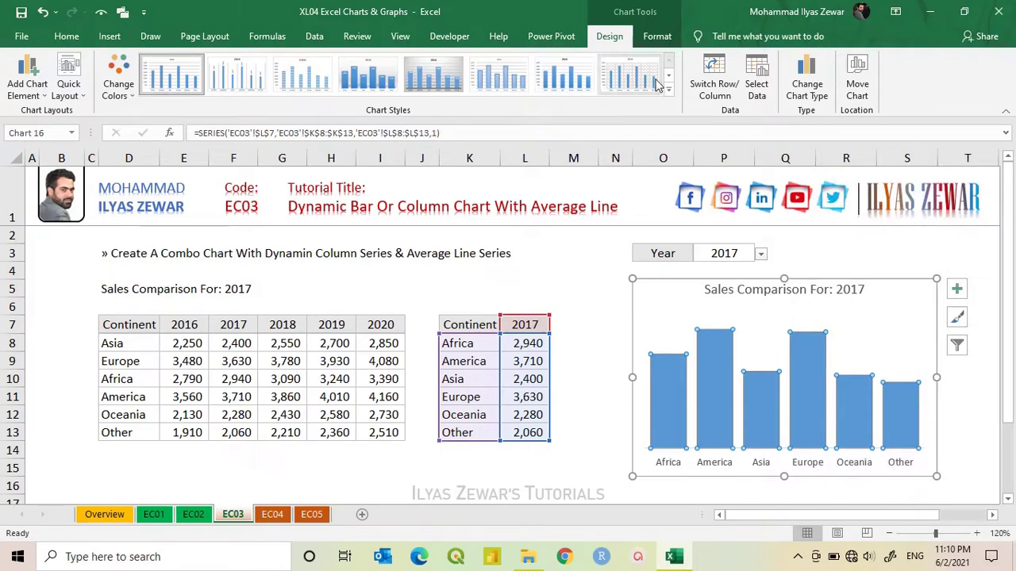
# Fill the chart columns with the standard orange colour and add data labels to them.
pyautogui.click(657, 36)
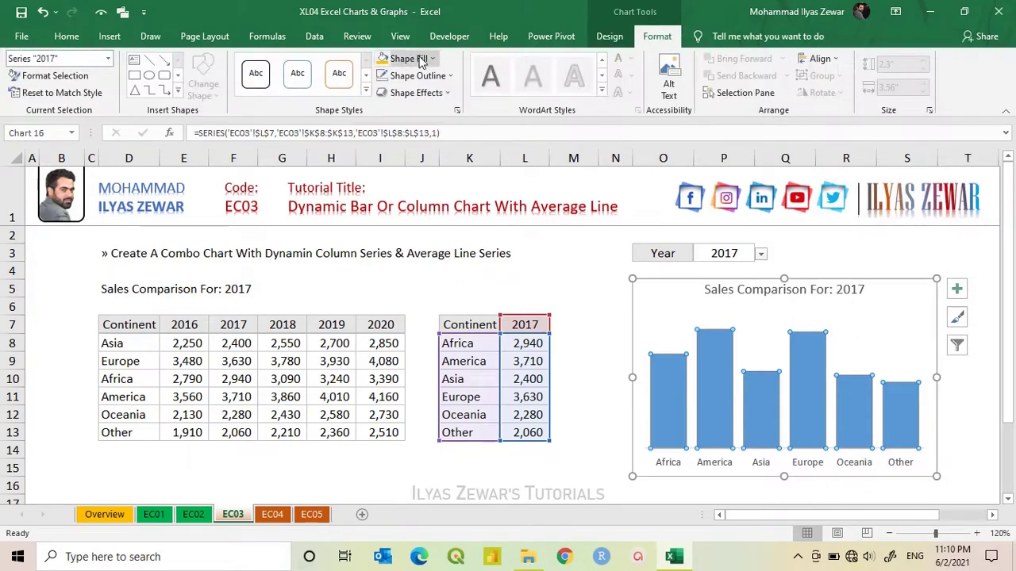
pyautogui.click(432, 58)
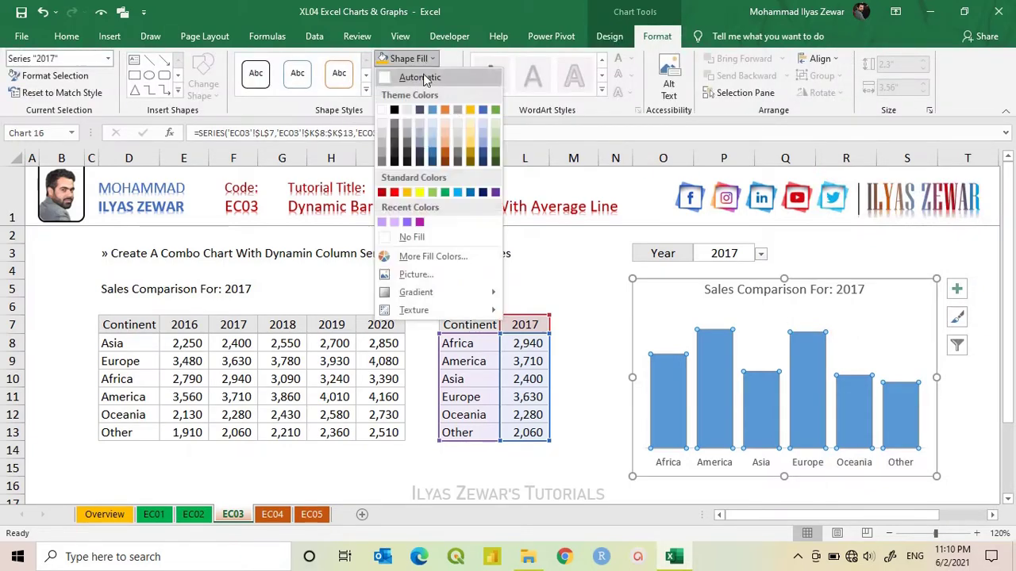
pyautogui.click(408, 193)
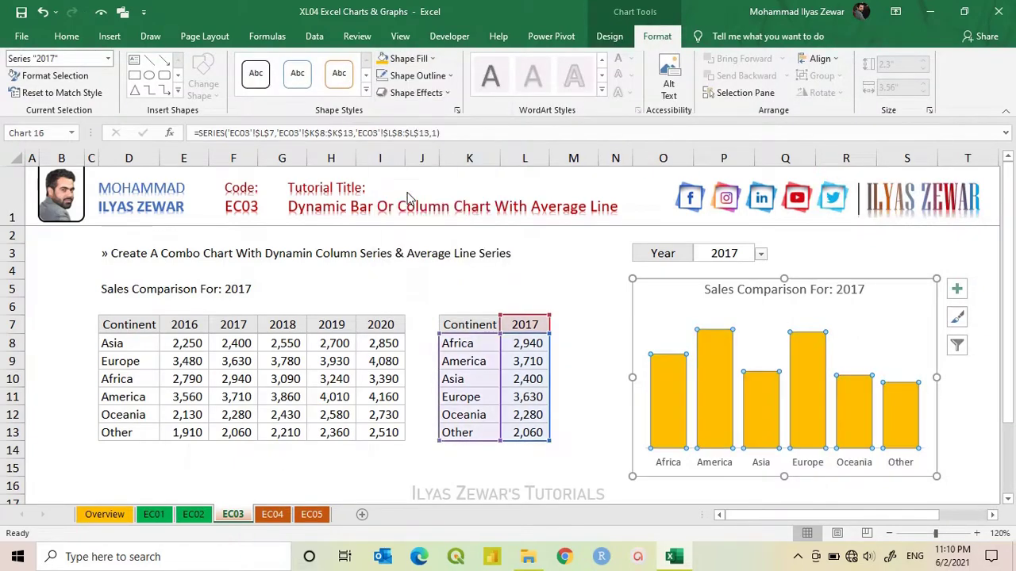
pyautogui.rightClick(709, 378)
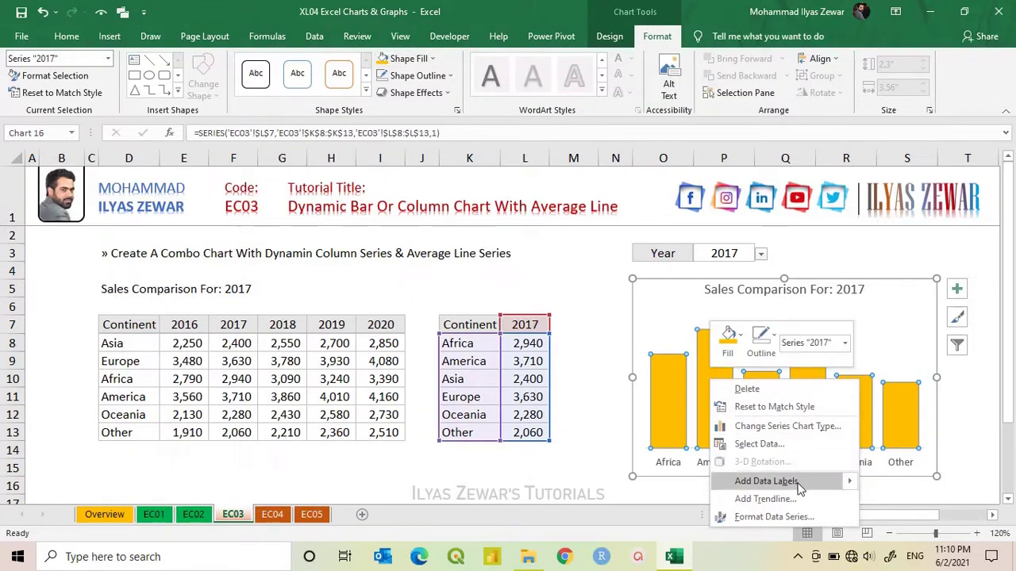
pyautogui.click(799, 481)
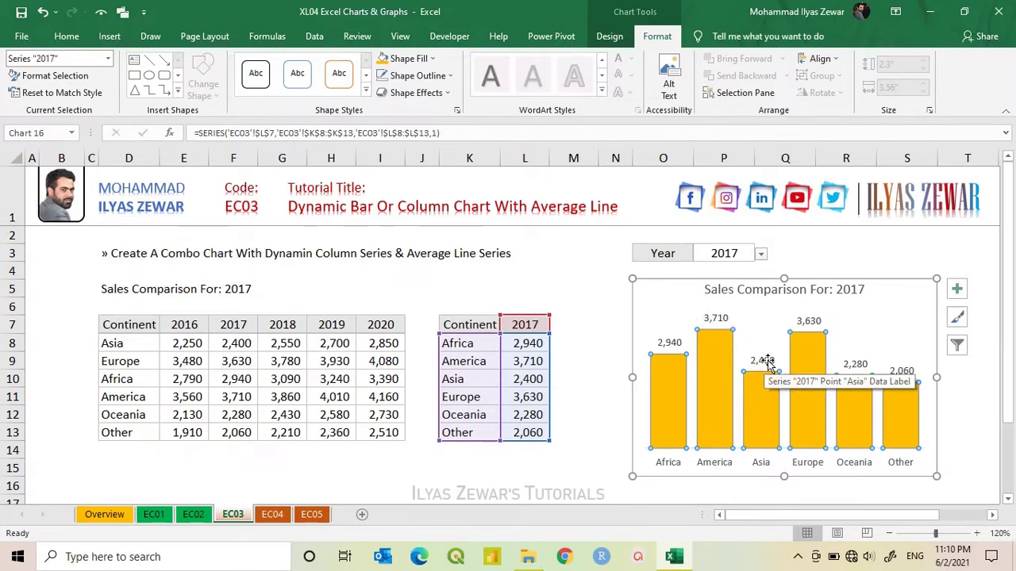
# Test the chart by setting the year selector in P3 to 2016 and finally to 2020.
pyautogui.click(760, 256)
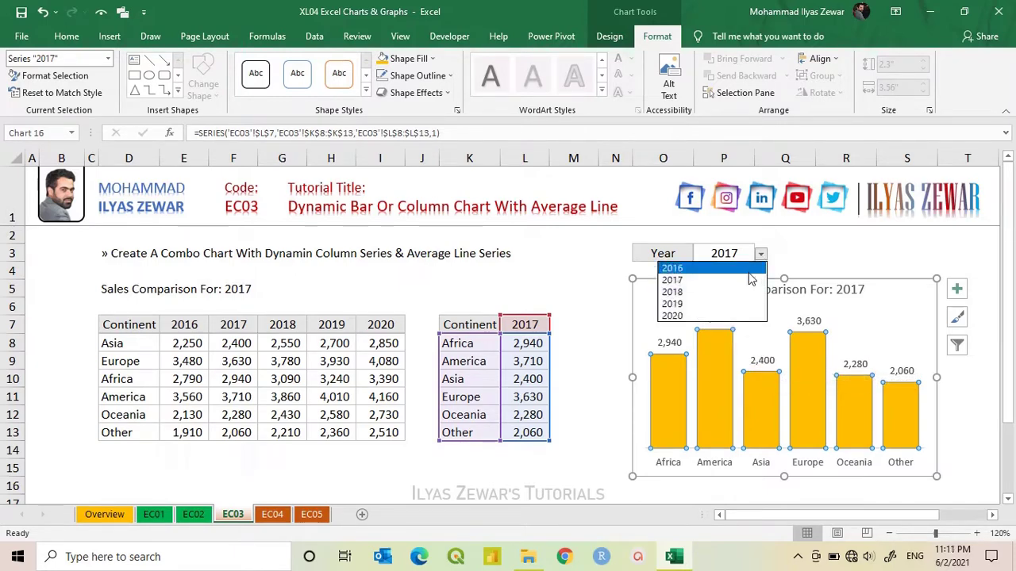
pyautogui.click(720, 269)
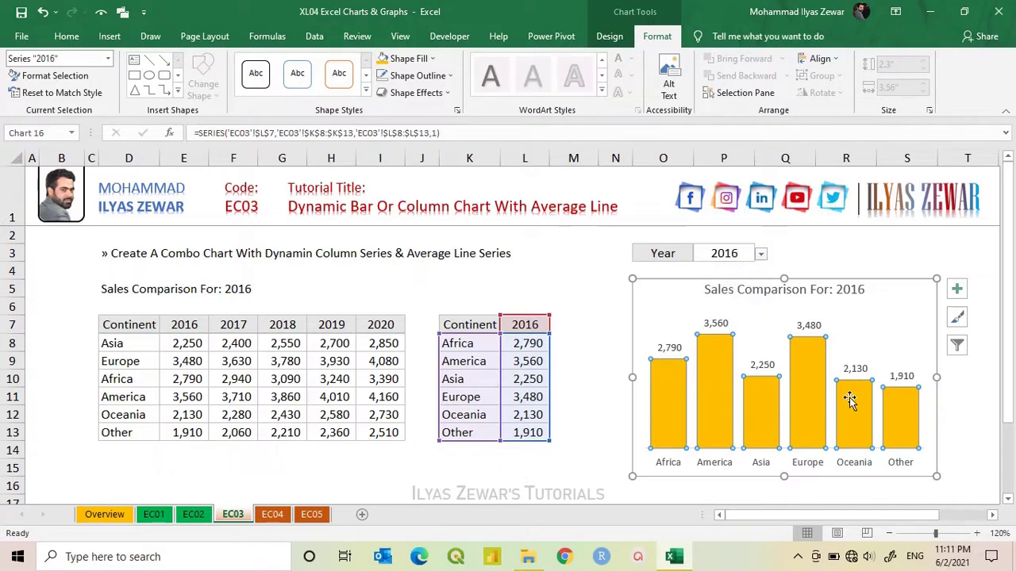
pyautogui.click(761, 256)
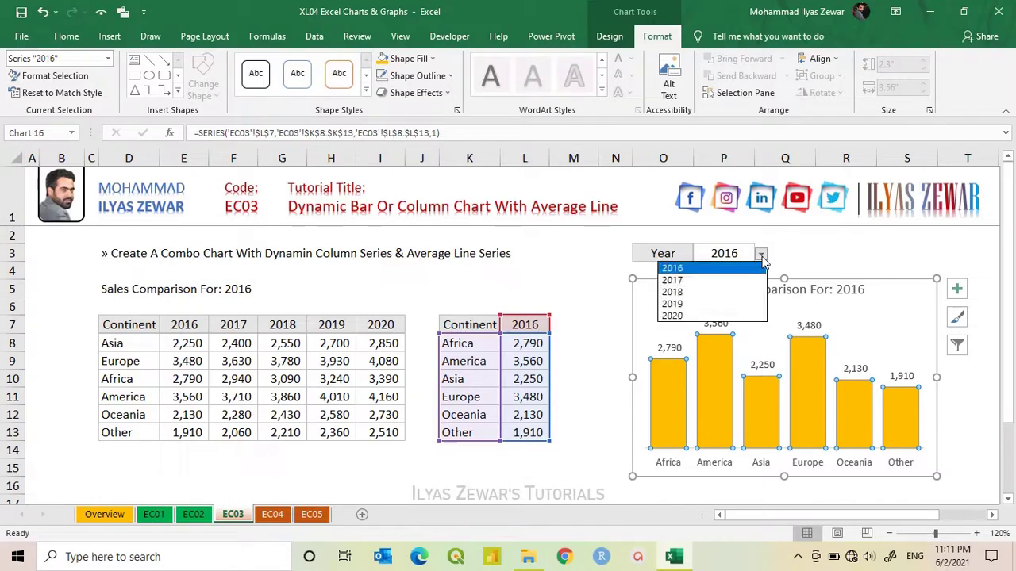
pyautogui.click(726, 316)
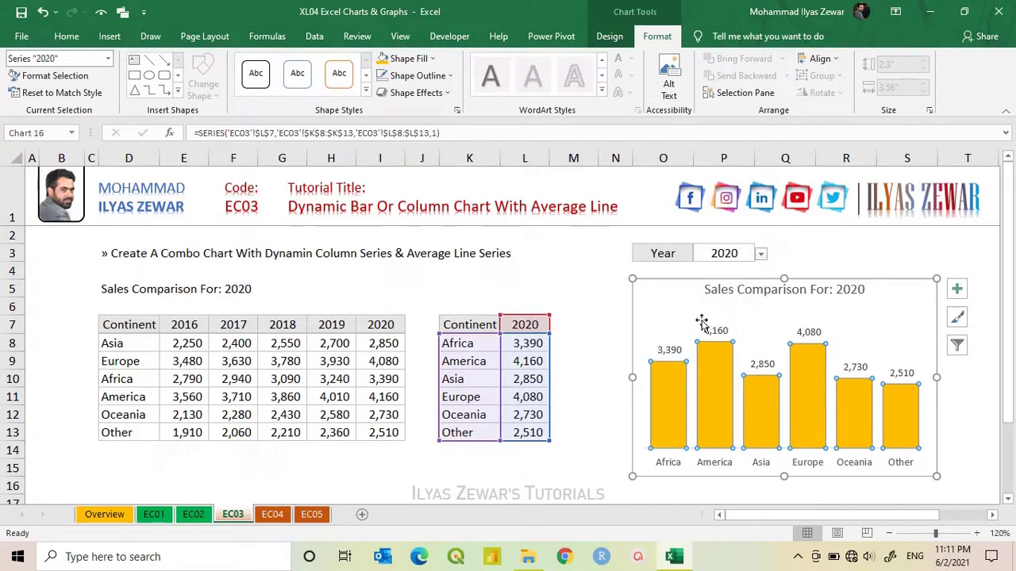
# Copy the 2020 column I7:I13 and paste it at M7 as an extra column of the helper table.
pyautogui.moveTo(803, 405)
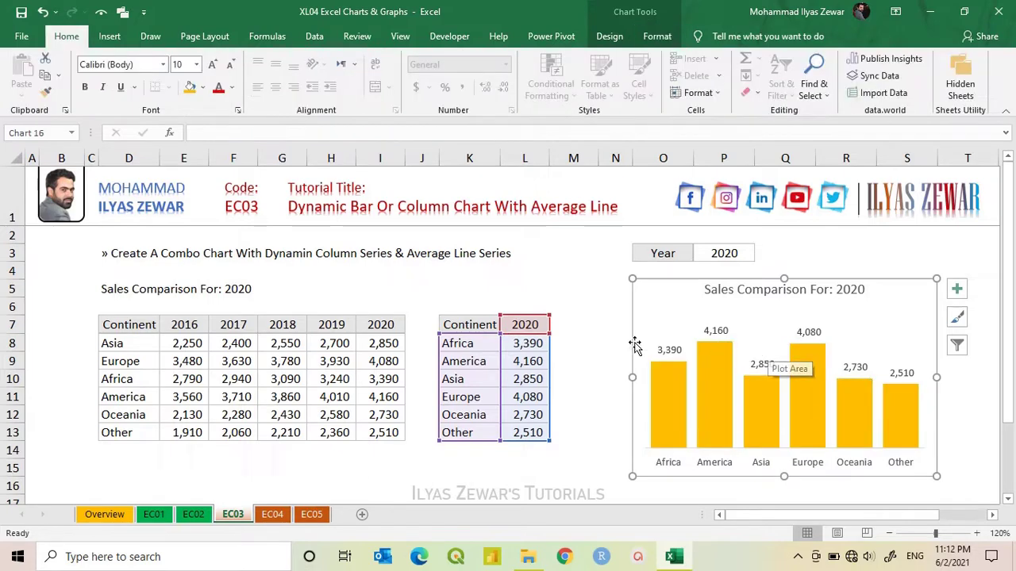
pyautogui.click(584, 325)
pyautogui.moveTo(381, 329); pyautogui.dragTo(376, 431)
pyautogui.hotkey('ctrl', 'c')
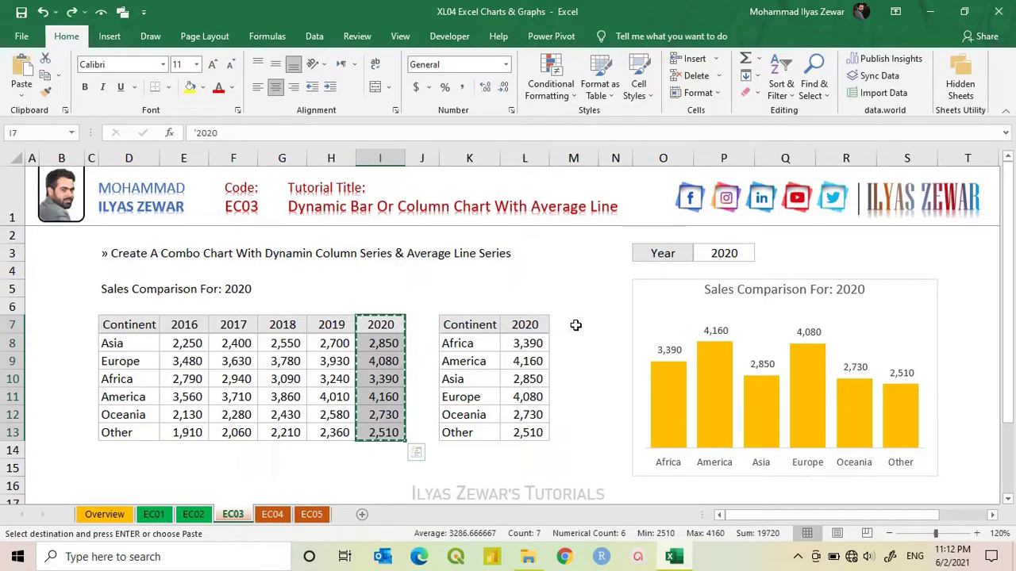
pyautogui.click(573, 325)
pyautogui.hotkey('ctrl', 'v')
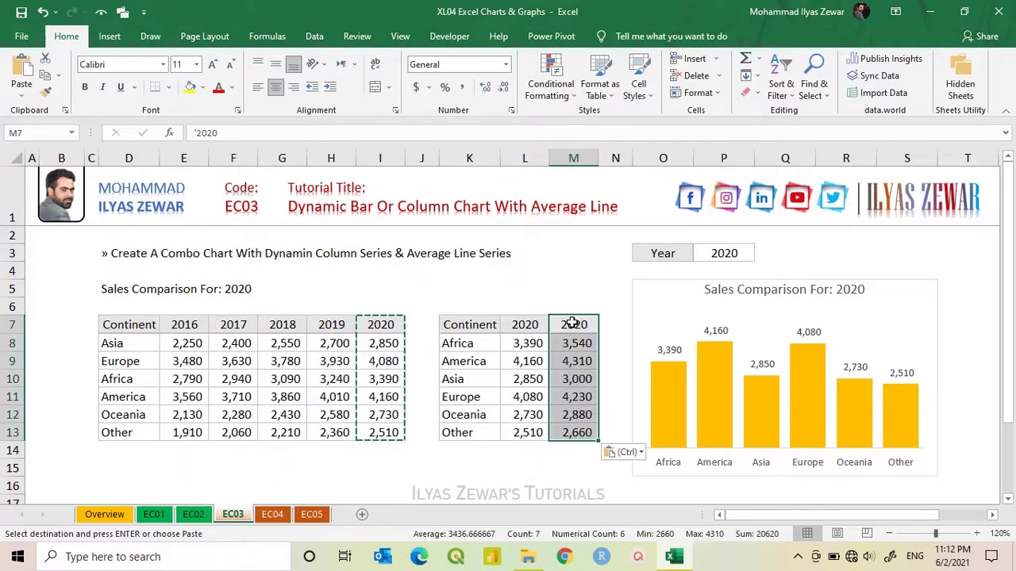
# Change the header in M7 to "Avg. Line" and clear the pasted formulas from M8:M13.
pyautogui.click(573, 324)
pyautogui.write('Avg. Line')
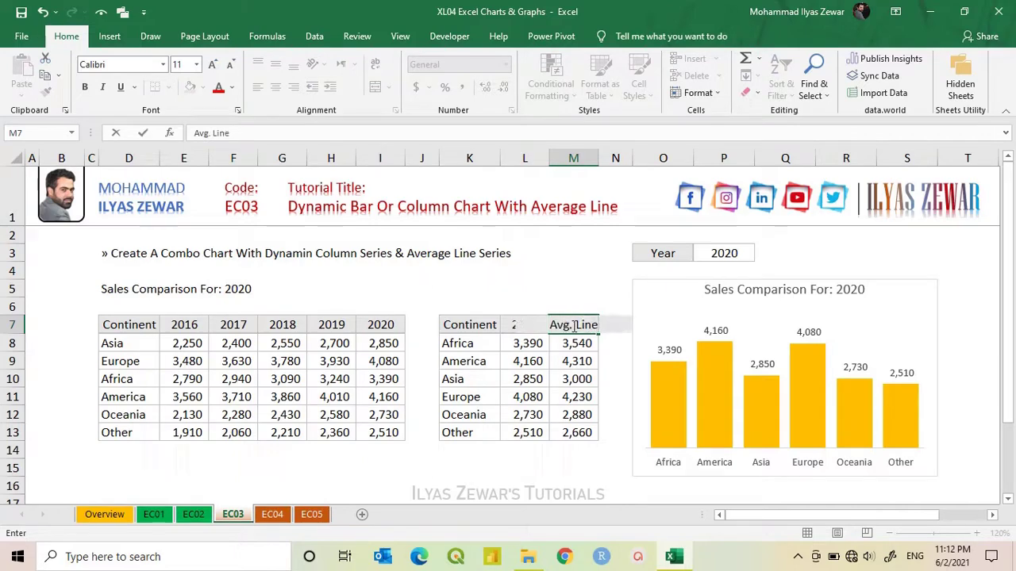
pyautogui.press('Return')
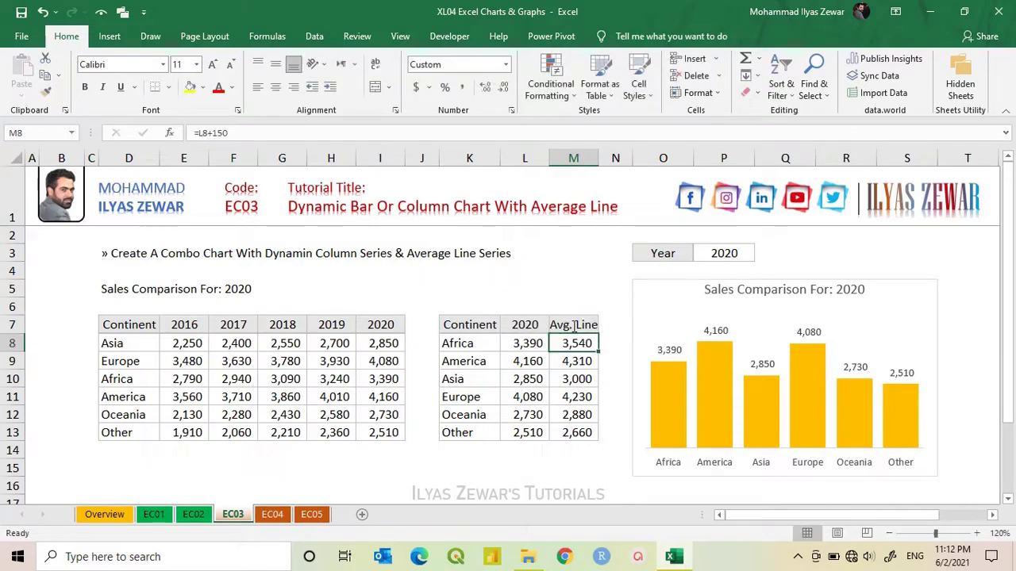
pyautogui.moveTo(578, 343); pyautogui.dragTo(580, 430)
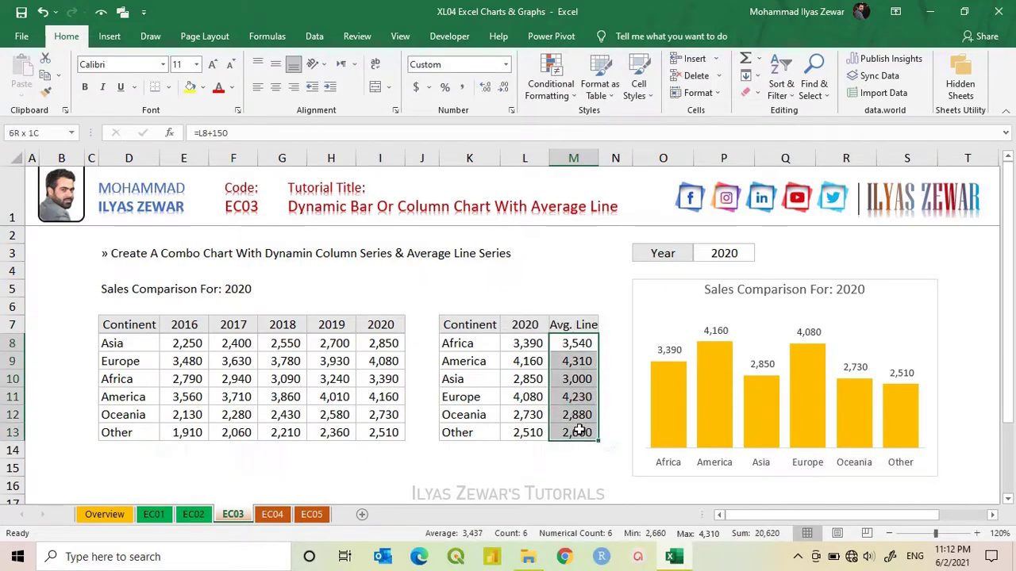
pyautogui.press('Delete')
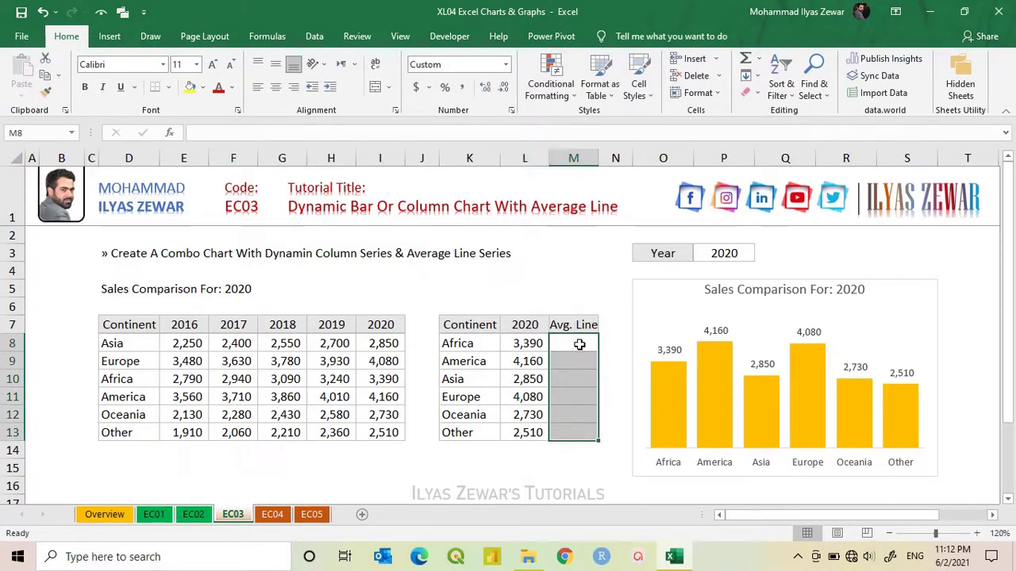
# Enter =AVERAGE($L$8:$L$13) in M8 and fill the formula down through M13.
pyautogui.click(580, 344)
pyautogui.write('=av')
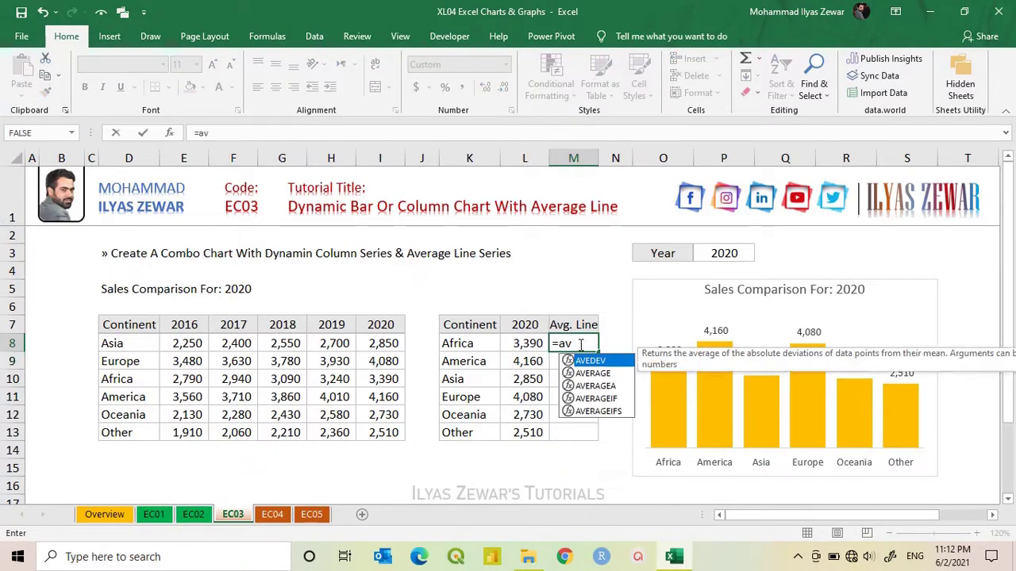
pyautogui.press('Down')
pyautogui.press('Tab')
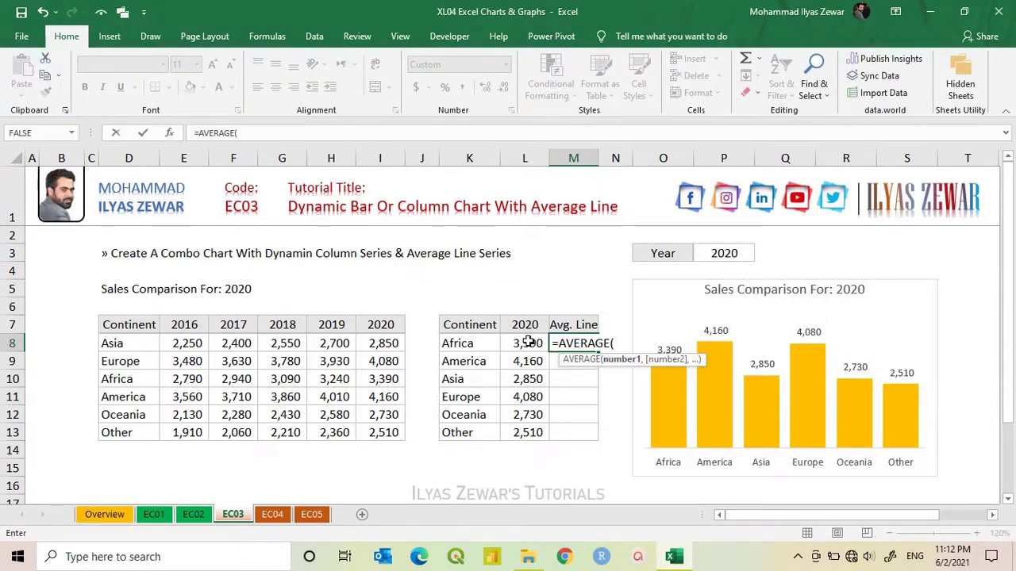
pyautogui.moveTo(530, 343); pyautogui.dragTo(527, 433)
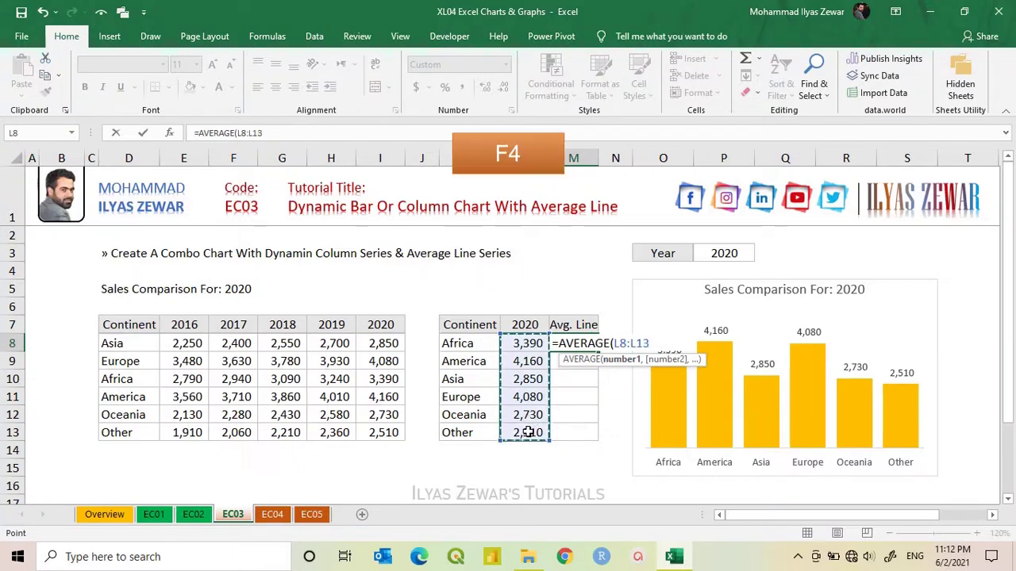
pyautogui.press('F4')
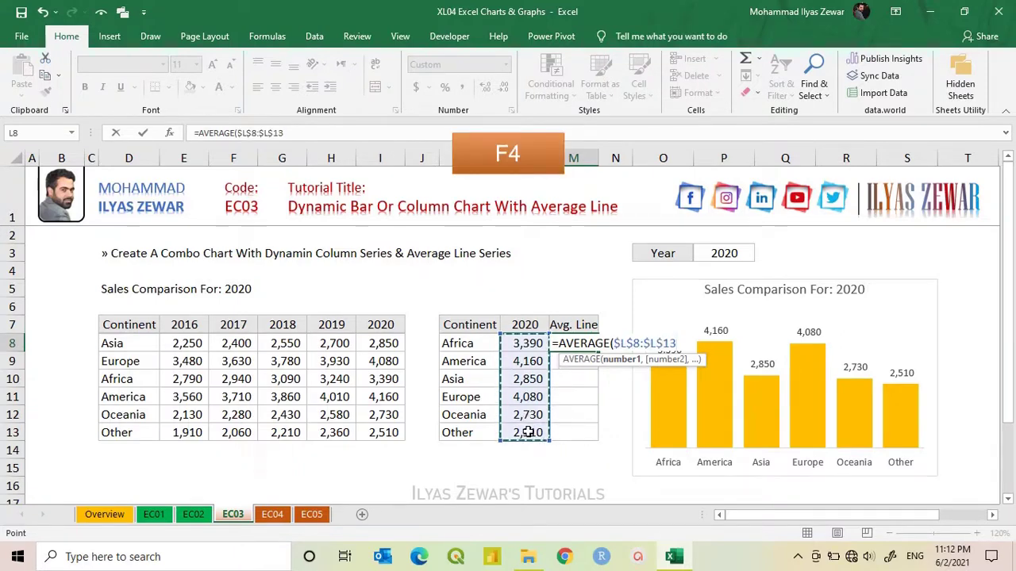
pyautogui.write(')')
pyautogui.hotkey('ctrl', 'Return')
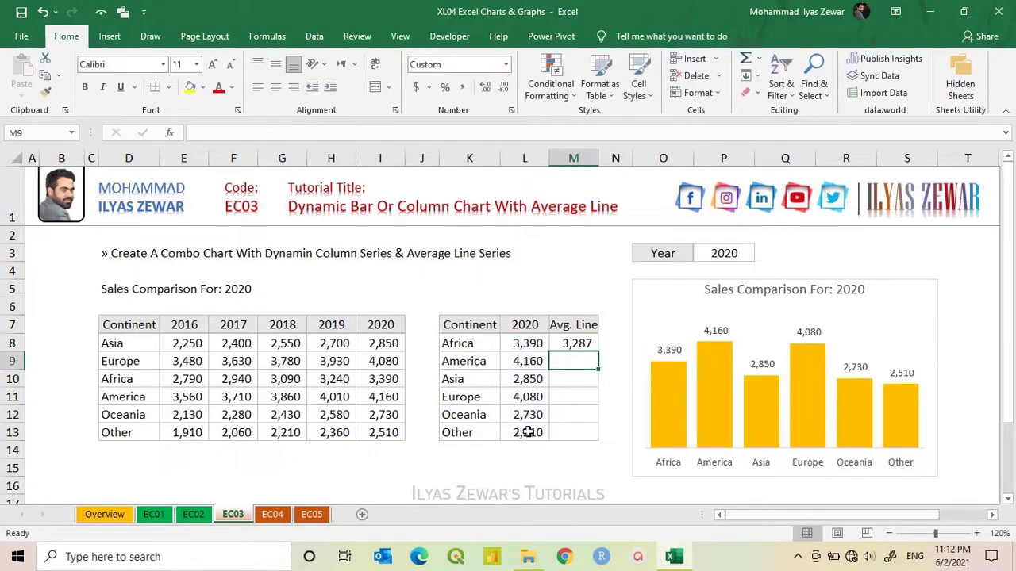
pyautogui.moveTo(601, 354); pyautogui.dragTo(597, 443)
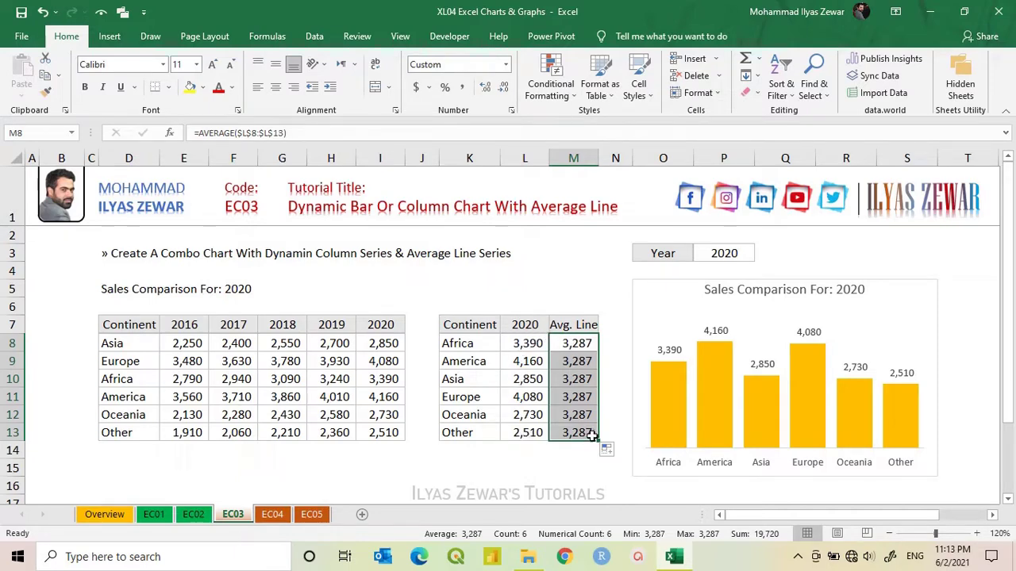
# Extend the chart's data range to include the Avg. Line column and change that series to the Line chart type.
pyautogui.click(632, 318)
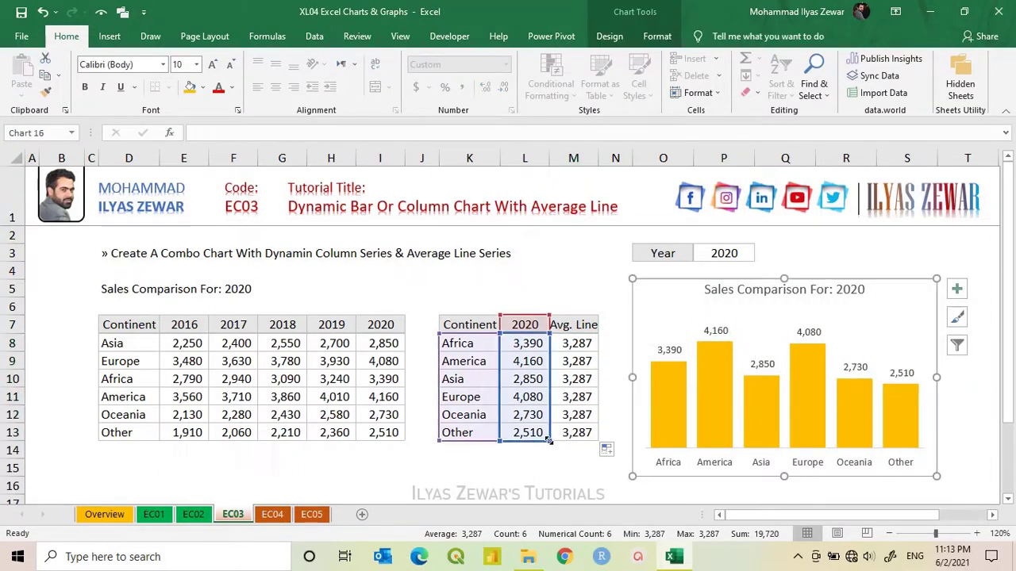
pyautogui.moveTo(565, 440); pyautogui.dragTo(583, 434)
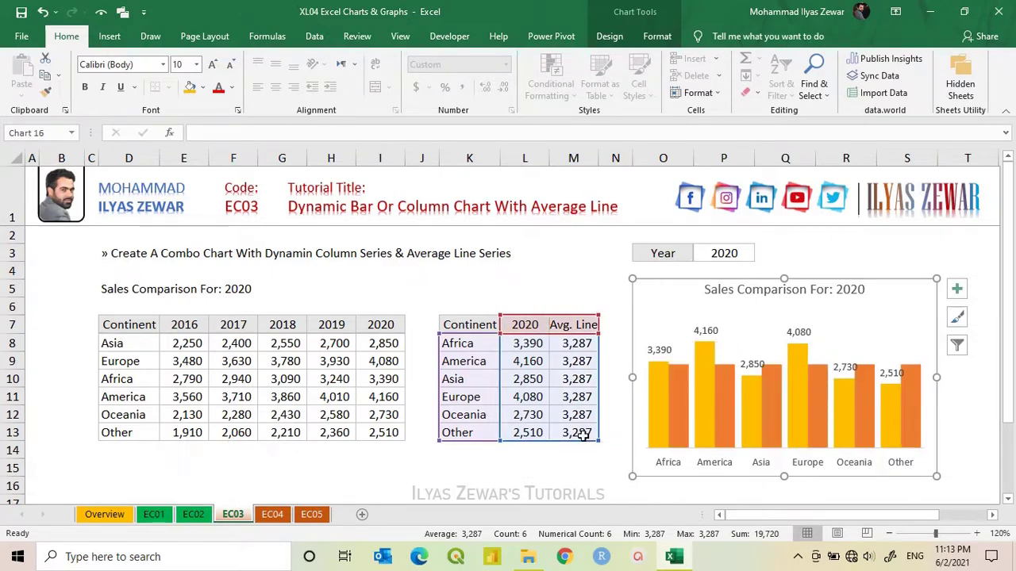
pyautogui.moveTo(678, 409)
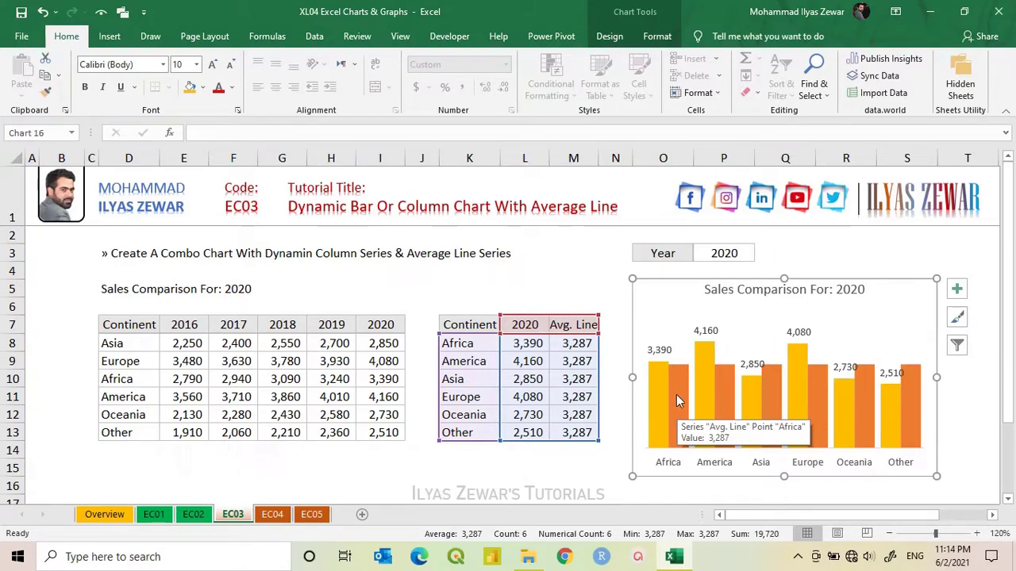
pyautogui.click(676, 393)
pyautogui.rightClick(676, 393)
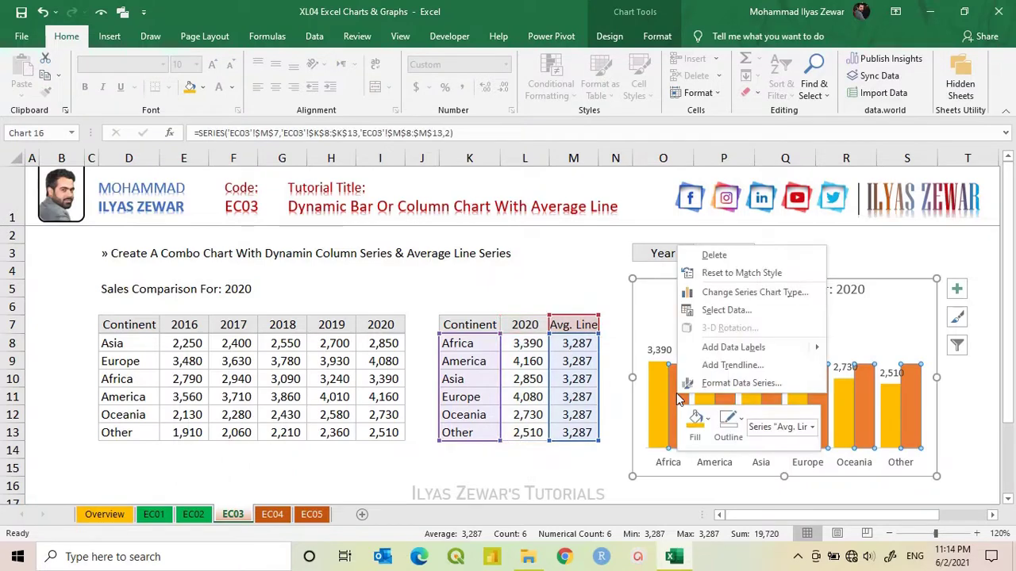
pyautogui.click(735, 298)
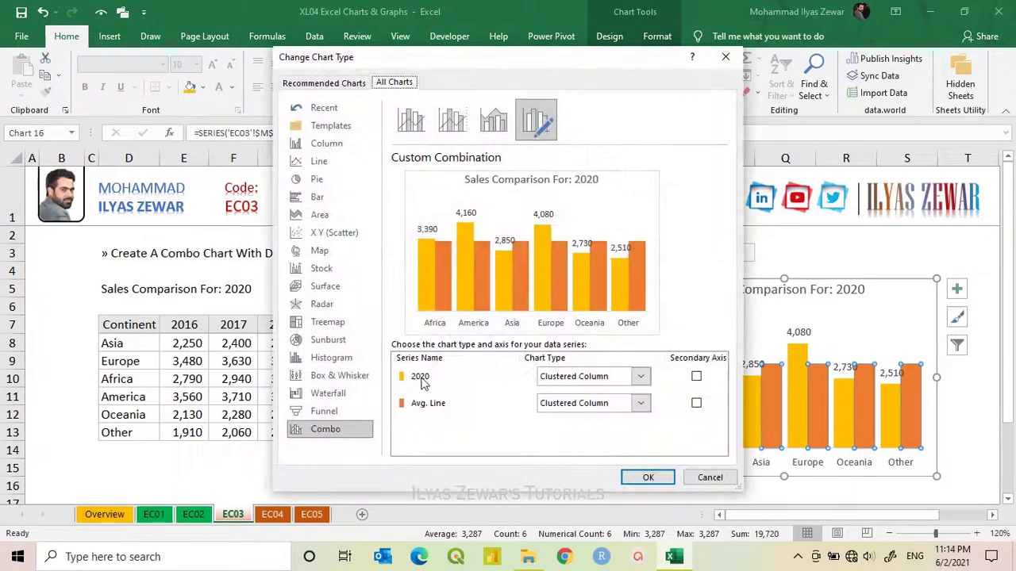
pyautogui.click(641, 404)
pyautogui.click(561, 278)
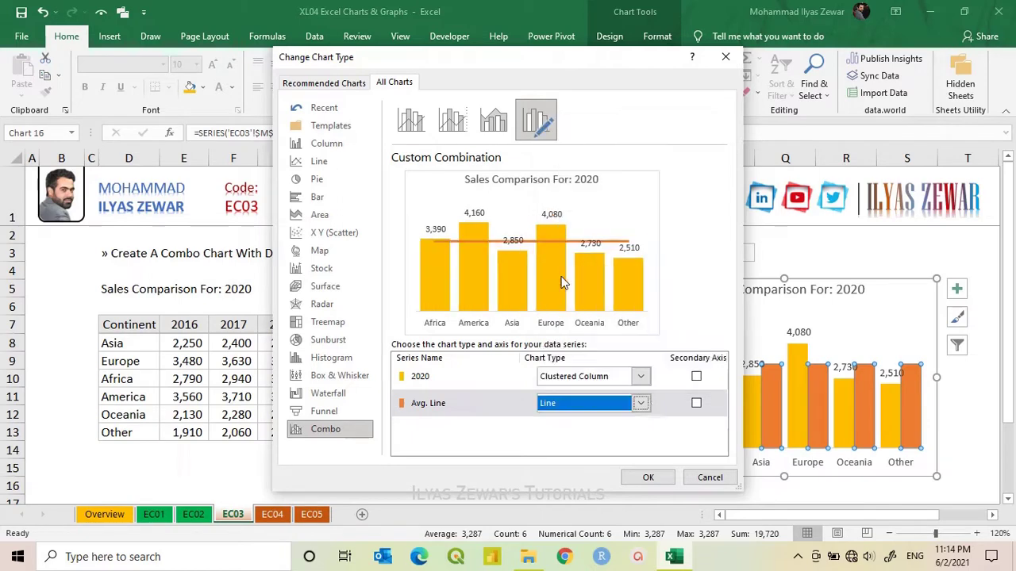
pyautogui.click(647, 477)
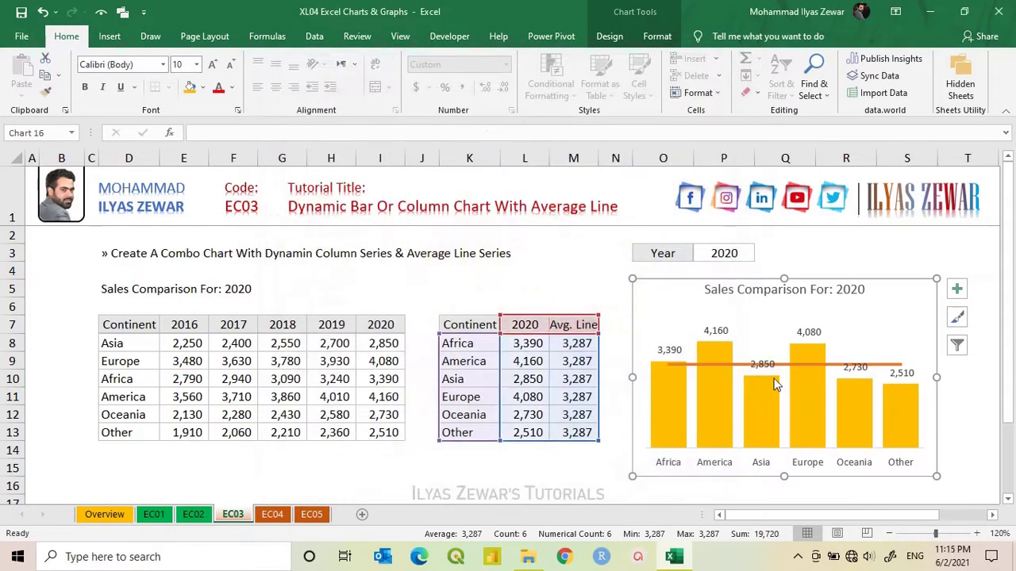
# Format the chart's average line as a solid red line, 1.25 pt wide, with the Dash dash type.
pyautogui.doubleClick(783, 367)
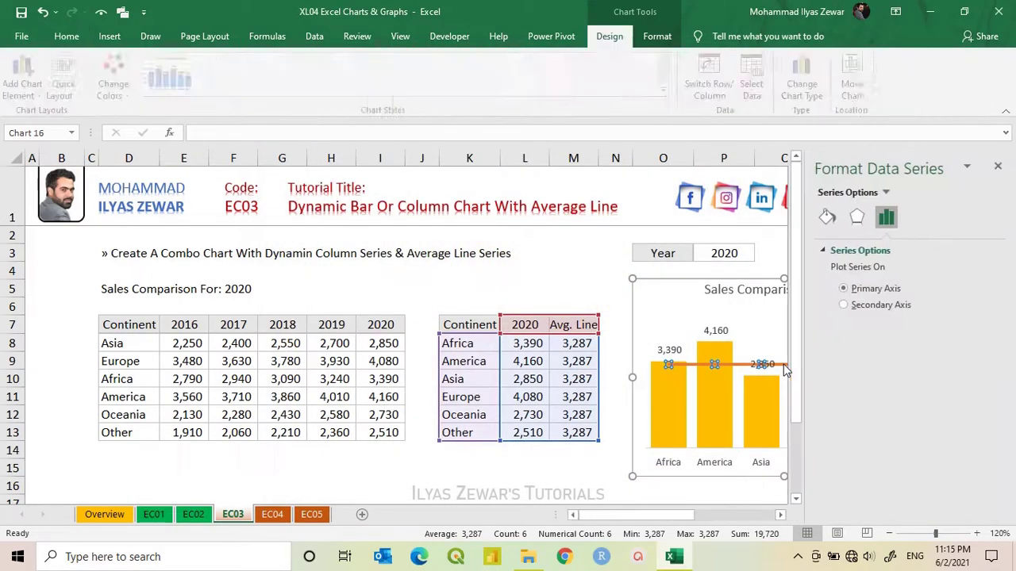
pyautogui.click(826, 220)
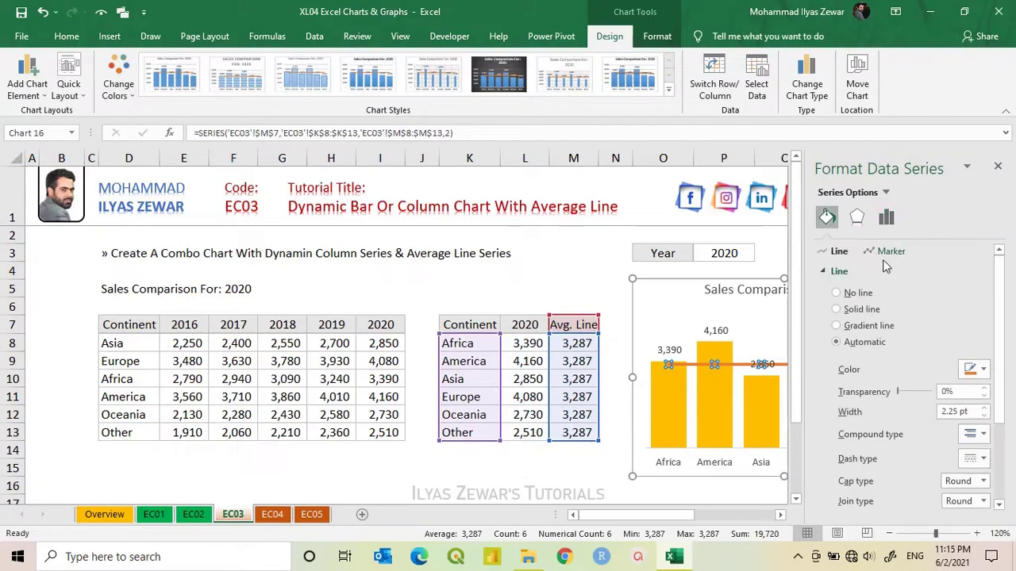
pyautogui.click(984, 416)
pyautogui.click(983, 373)
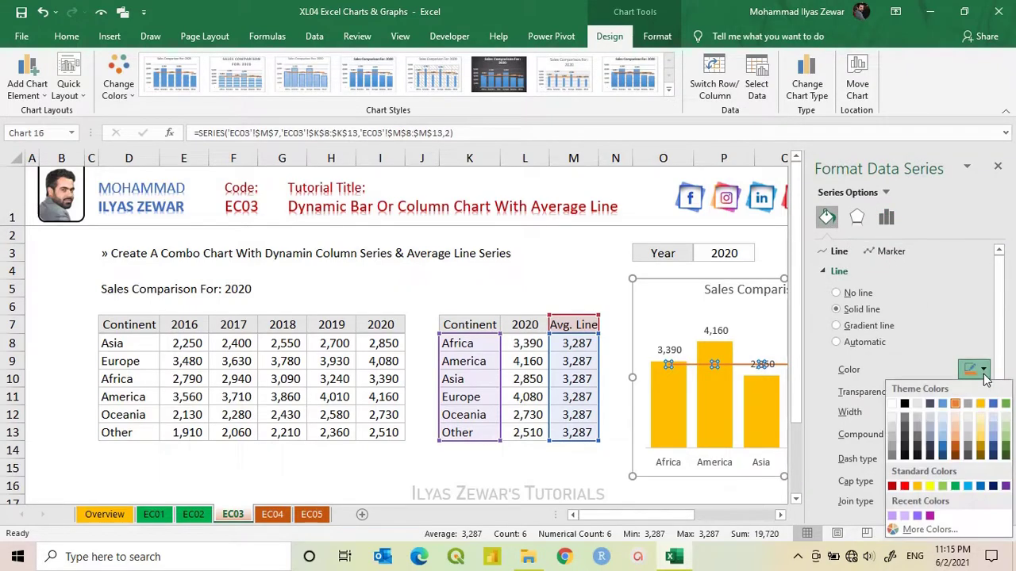
pyautogui.click(905, 487)
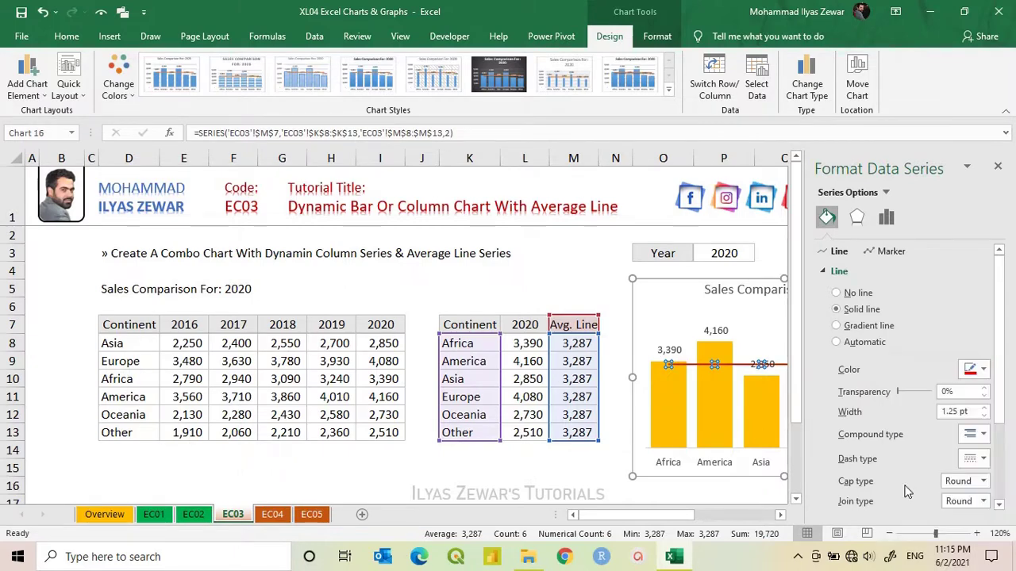
pyautogui.click(984, 458)
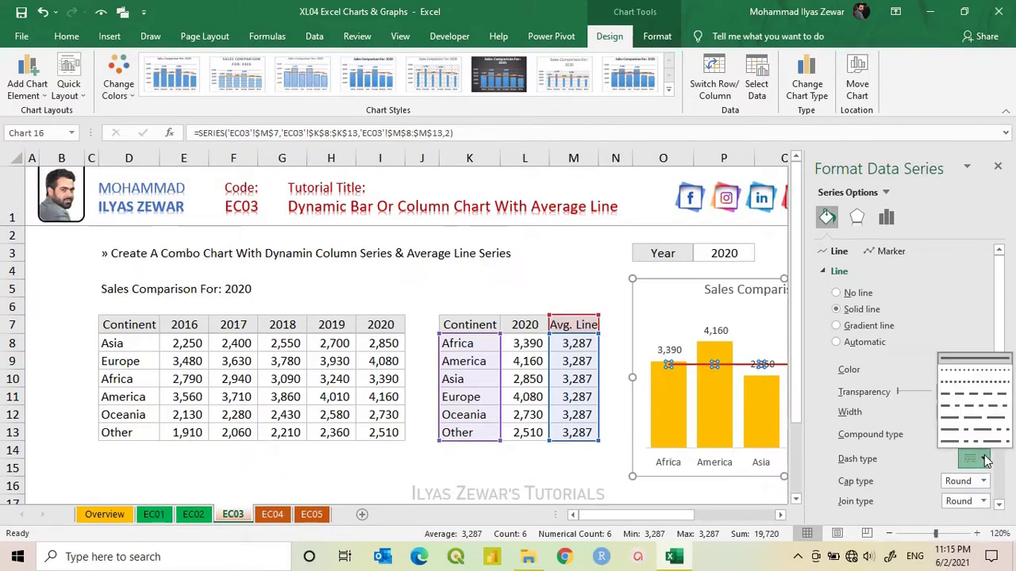
pyautogui.click(968, 395)
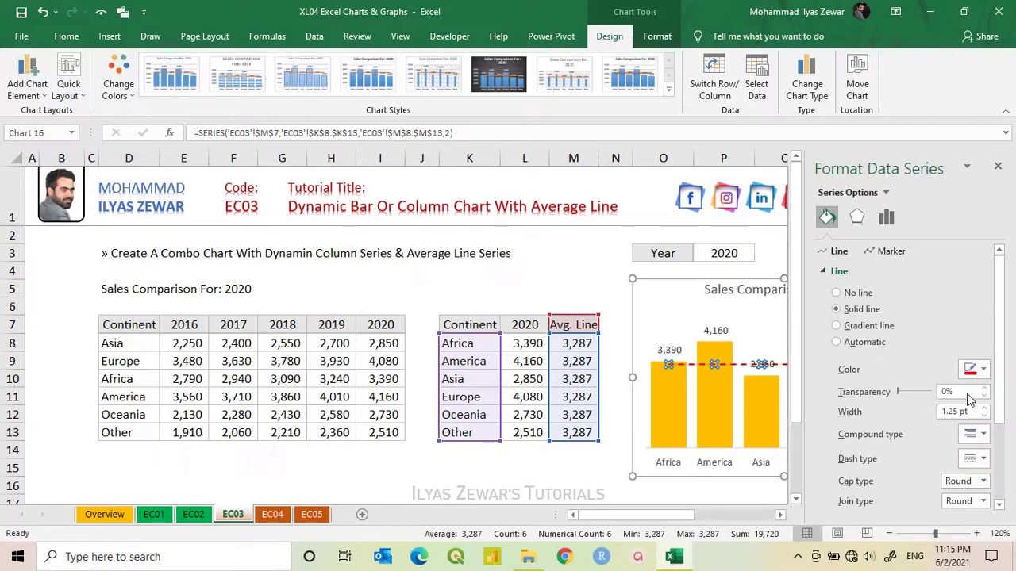
pyautogui.click(998, 165)
pyautogui.click(905, 282)
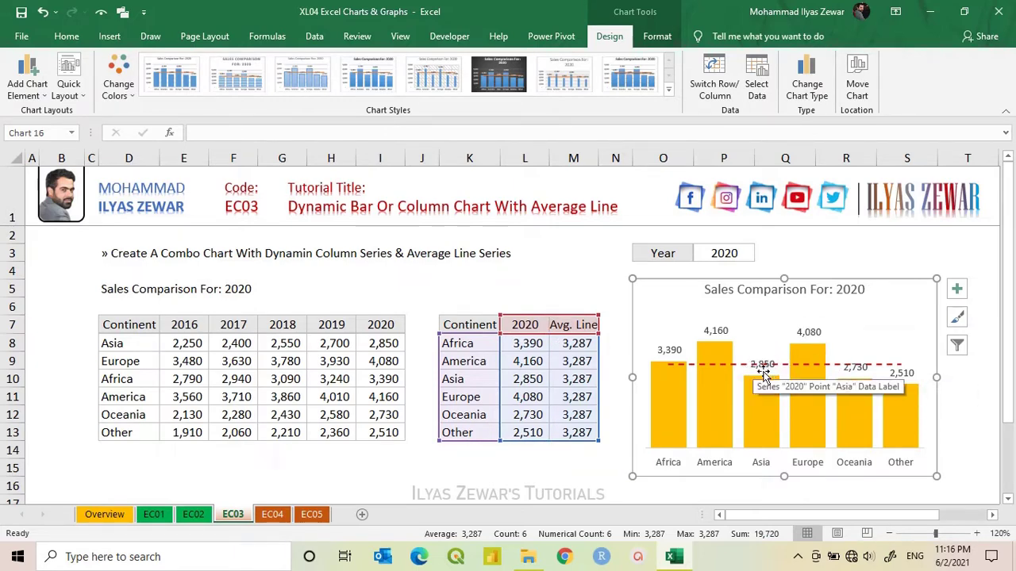
# Give the column series' data labels a white shape fill.
pyautogui.click(716, 335)
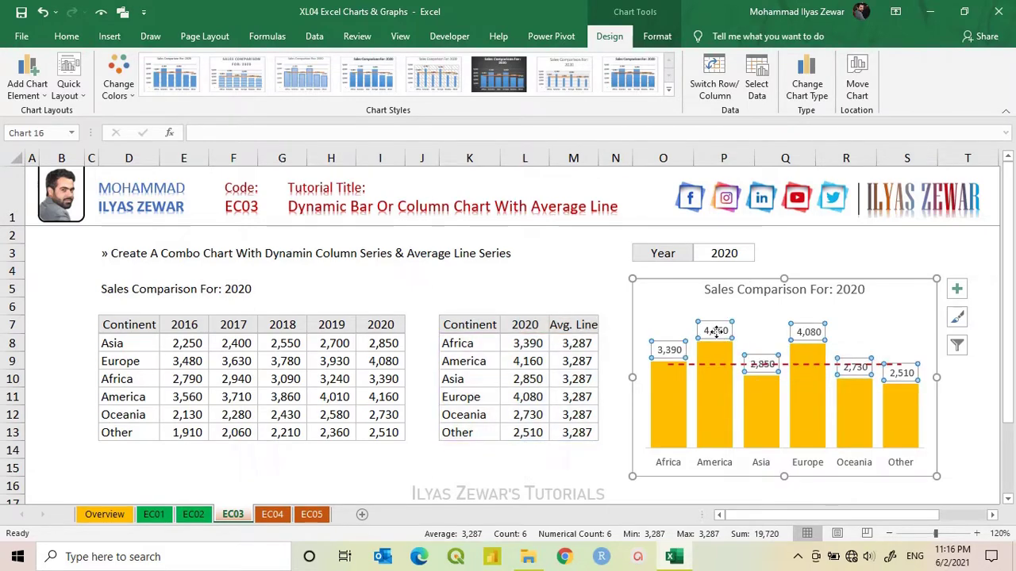
pyautogui.click(655, 36)
pyautogui.click(431, 58)
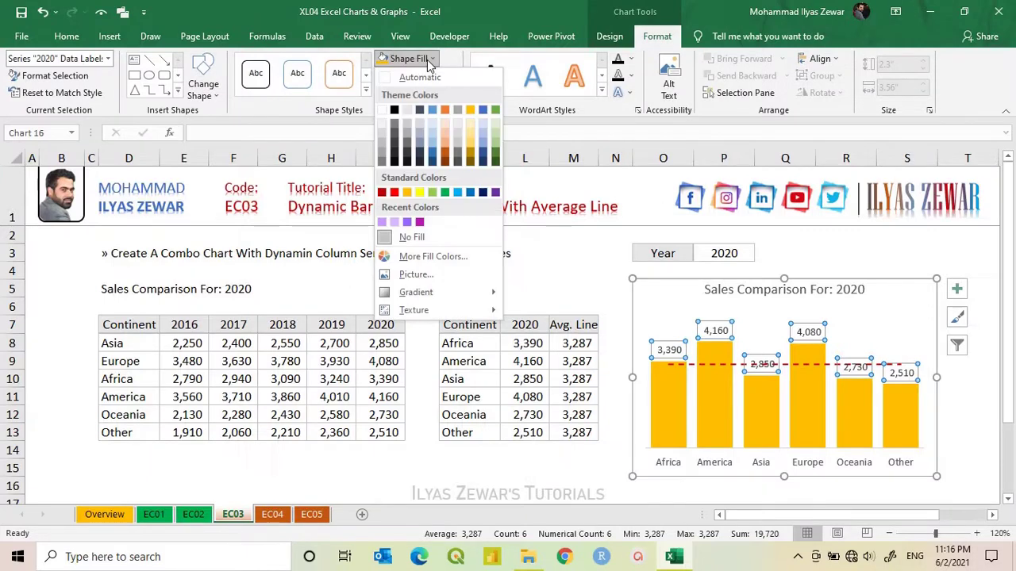
pyautogui.click(382, 112)
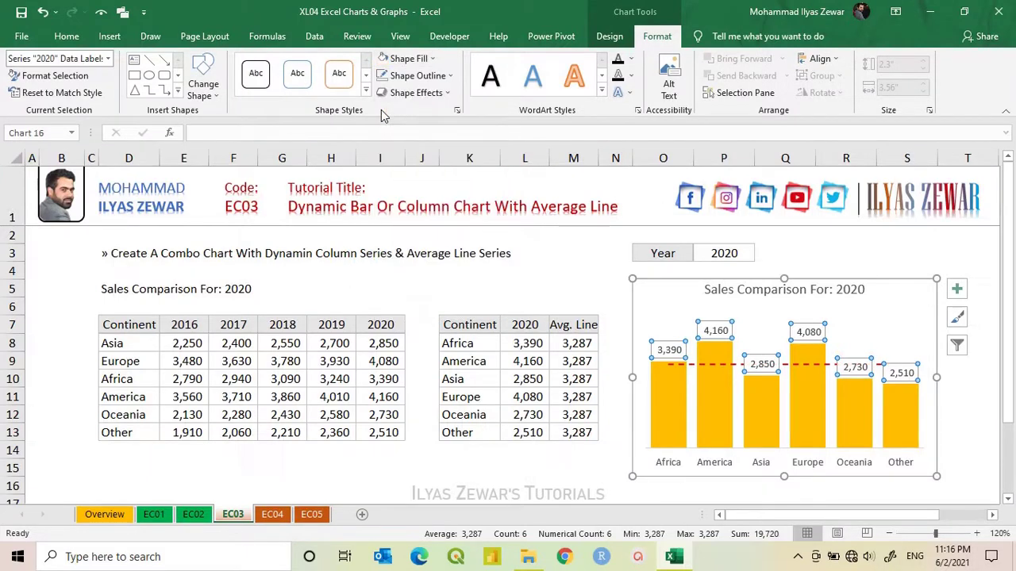
# Test the combo chart by setting the year selector in P3 to 2017, 2019 and finally 2016.
pyautogui.click(723, 253)
pyautogui.click(760, 254)
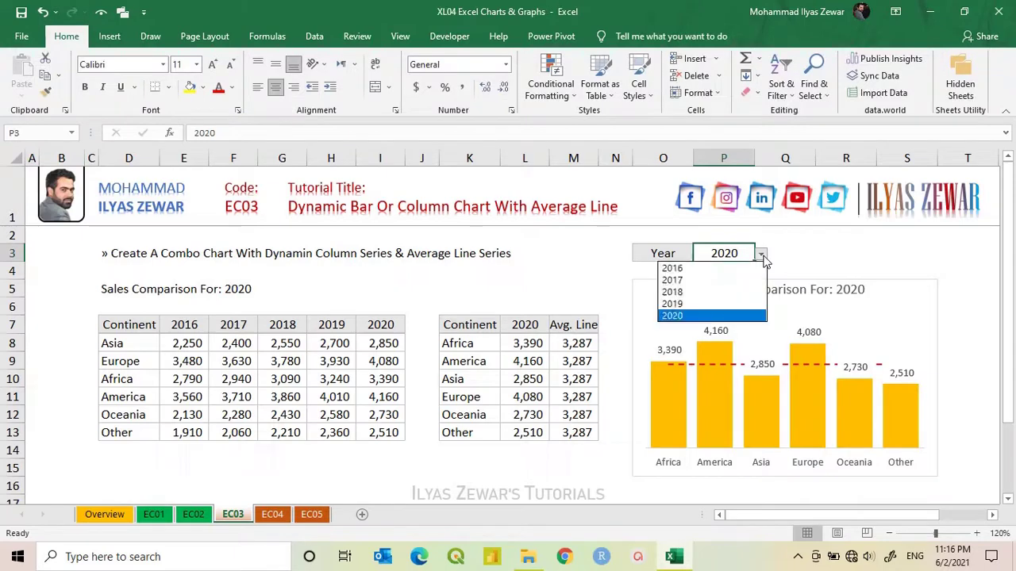
pyautogui.click(731, 280)
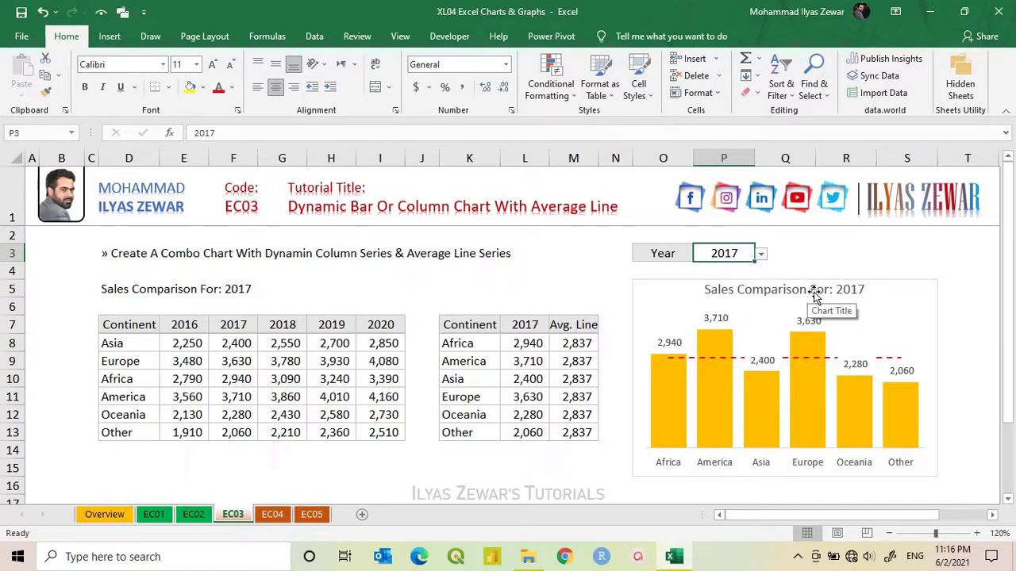
pyautogui.click(760, 256)
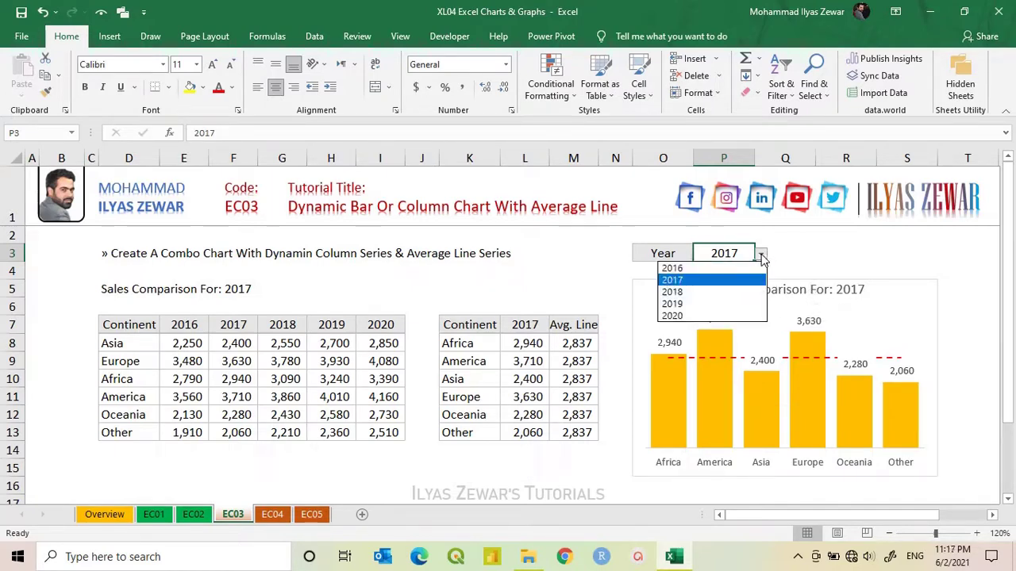
pyautogui.click(722, 305)
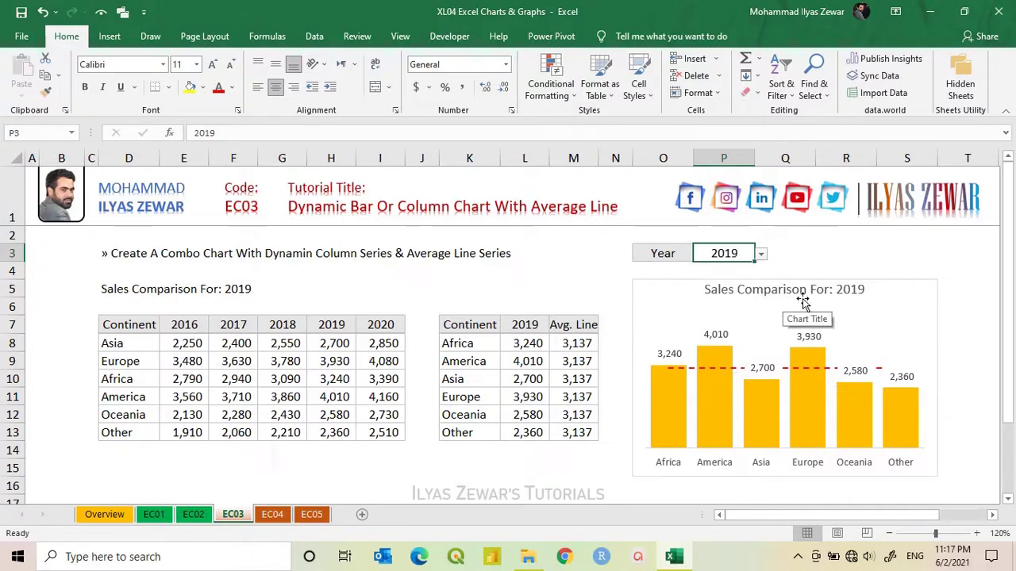
pyautogui.click(761, 255)
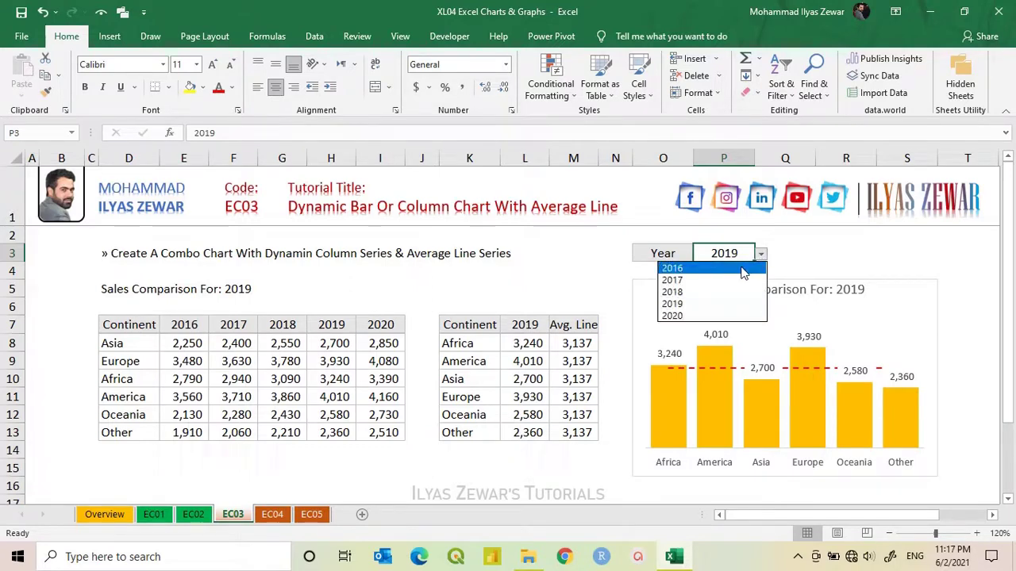
pyautogui.click(744, 269)
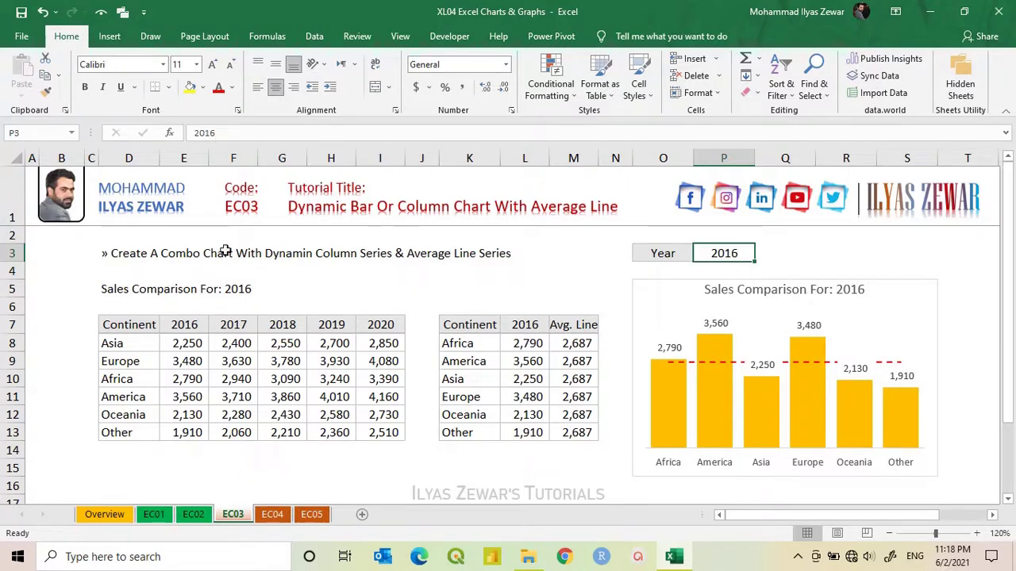
pyautogui.click(69, 256)
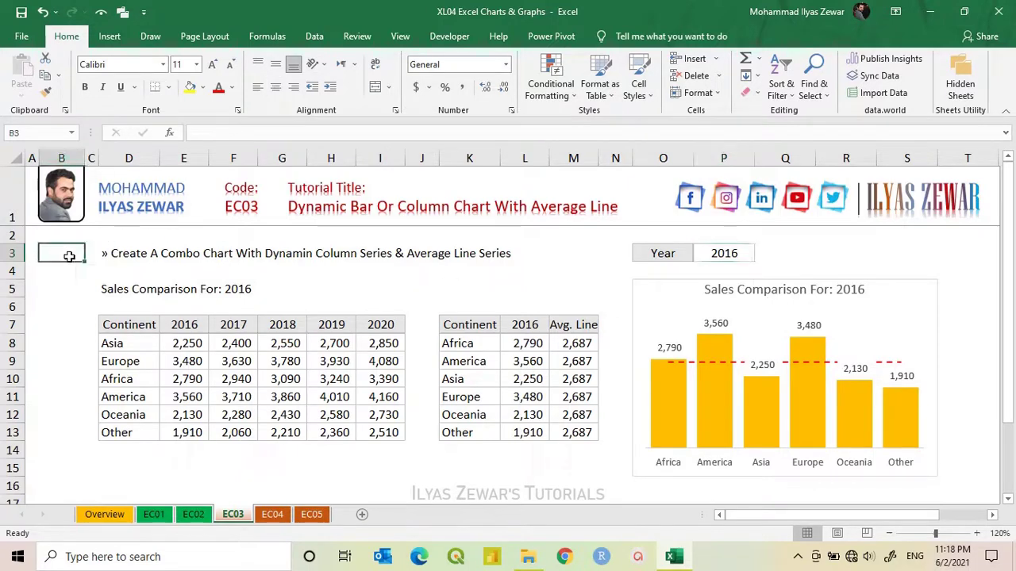